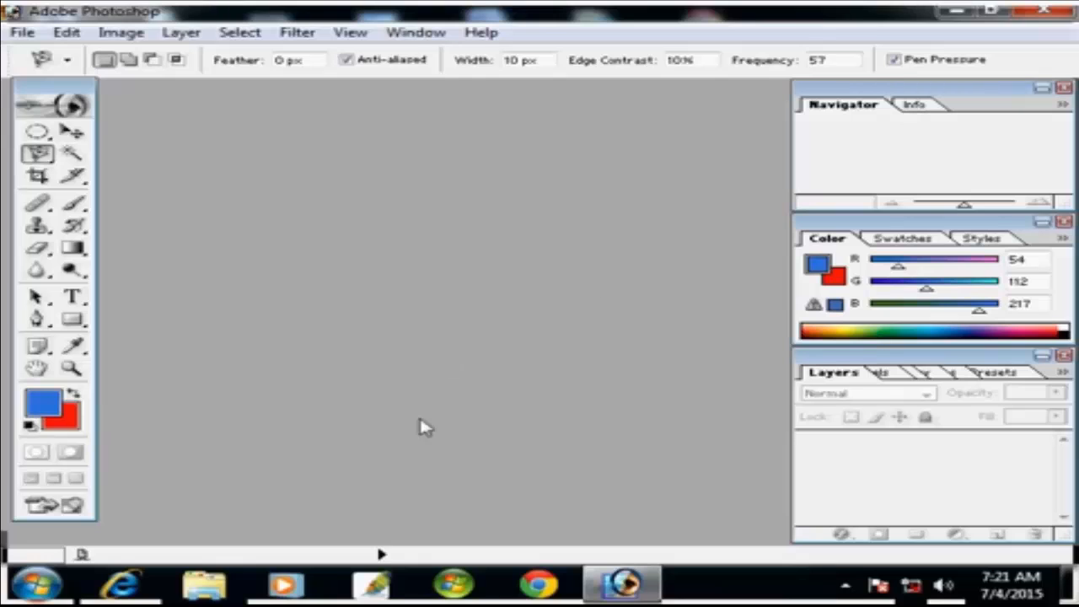
Step: Create a new white RGB document using the 800 x 600 preset size and reposition its window
left_click(22, 32)
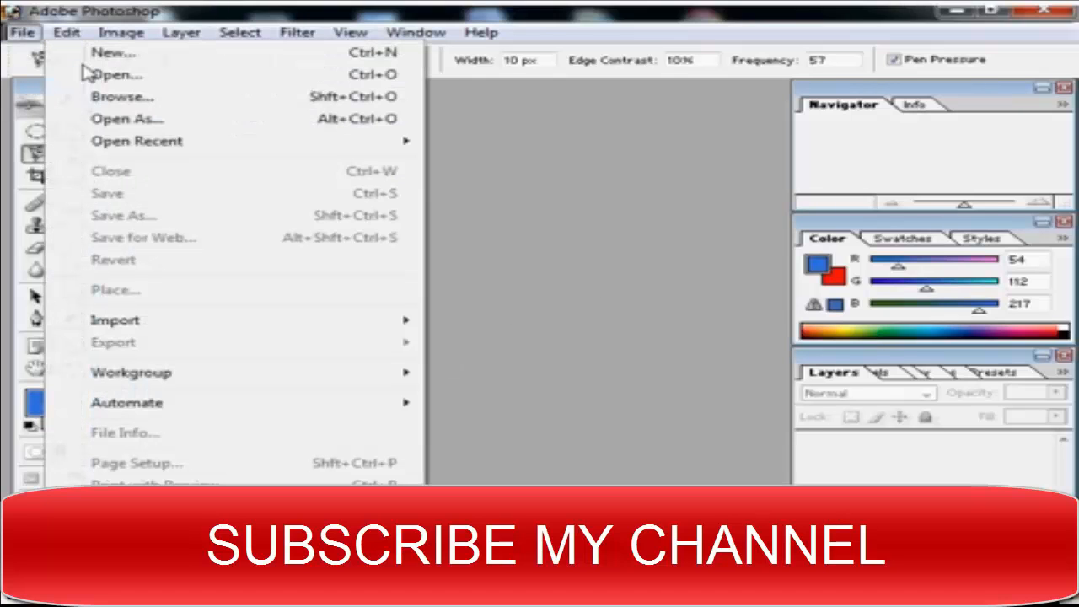
mouse_move(66, 33)
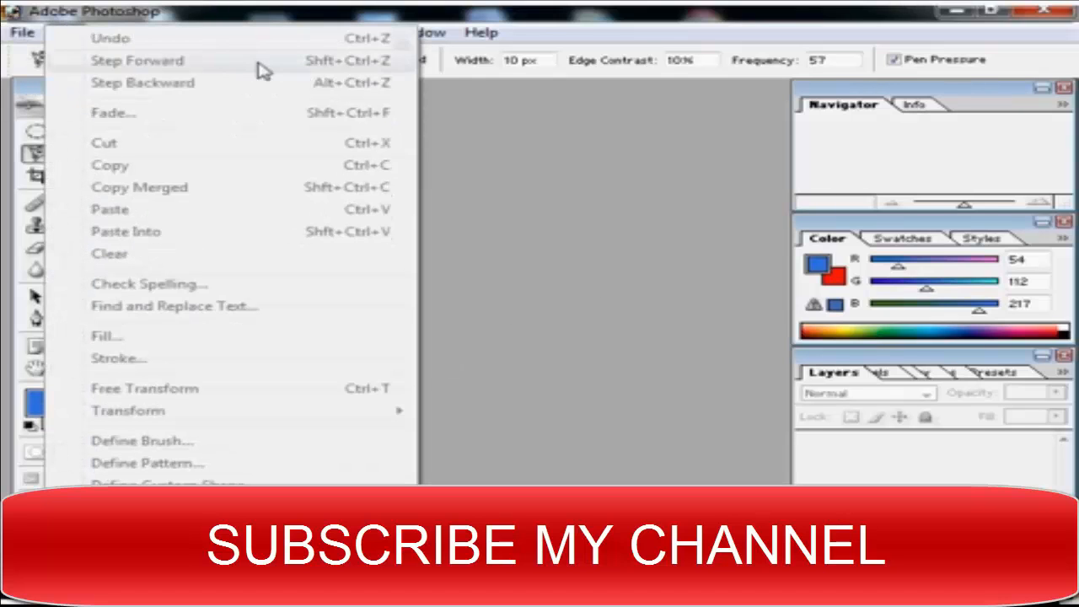
mouse_move(22, 32)
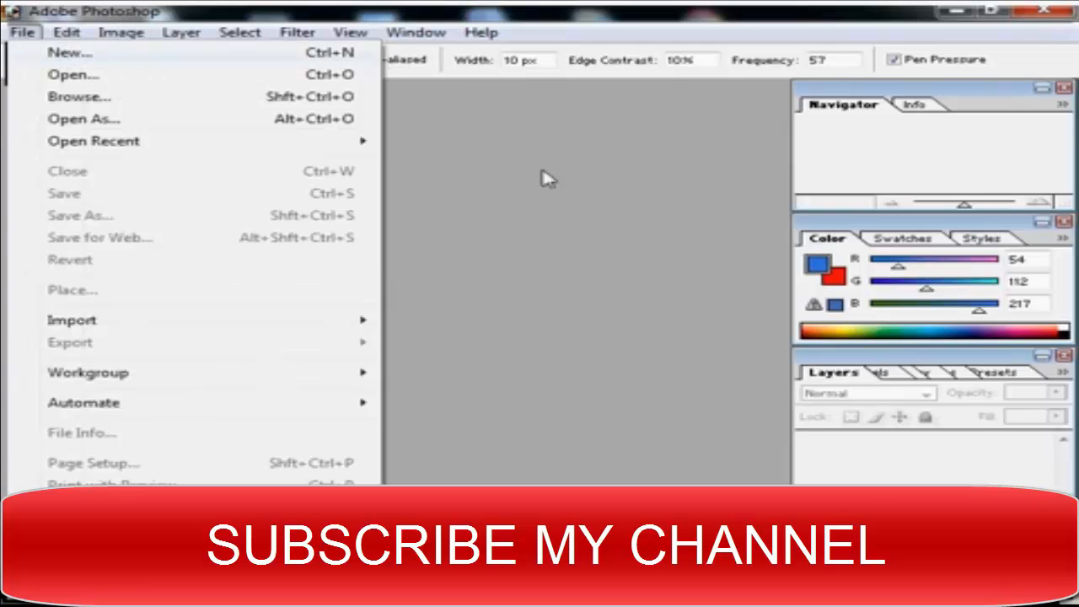
left_click(628, 252)
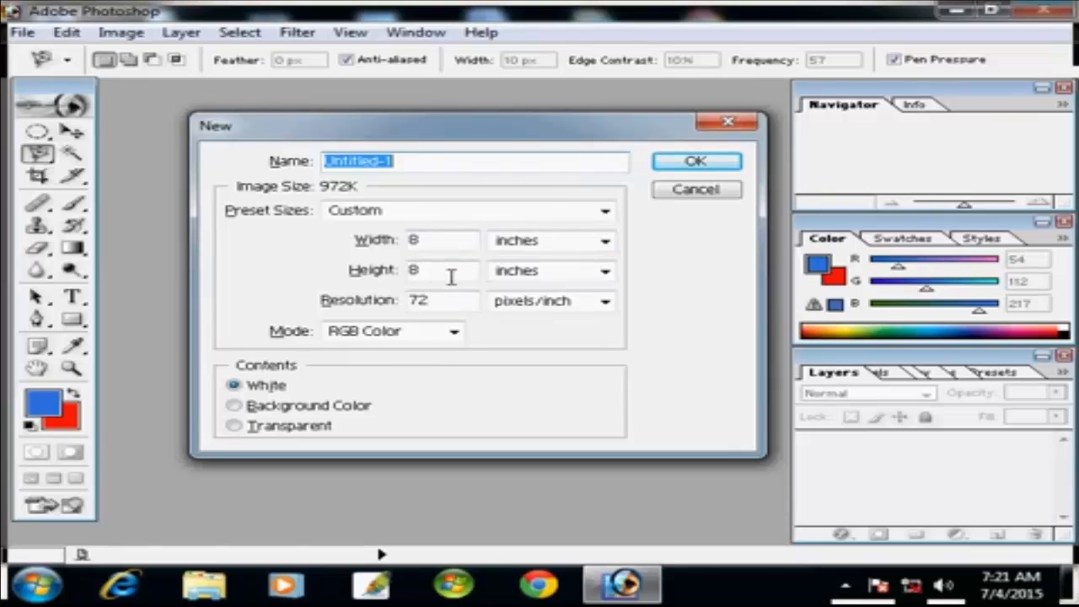
left_click(605, 212)
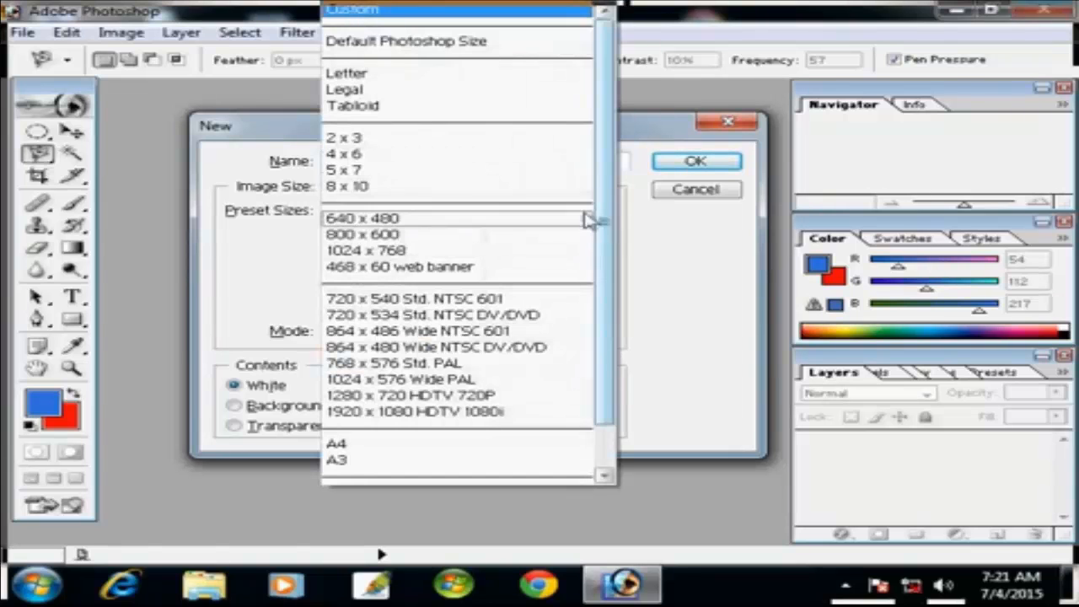
left_click(453, 239)
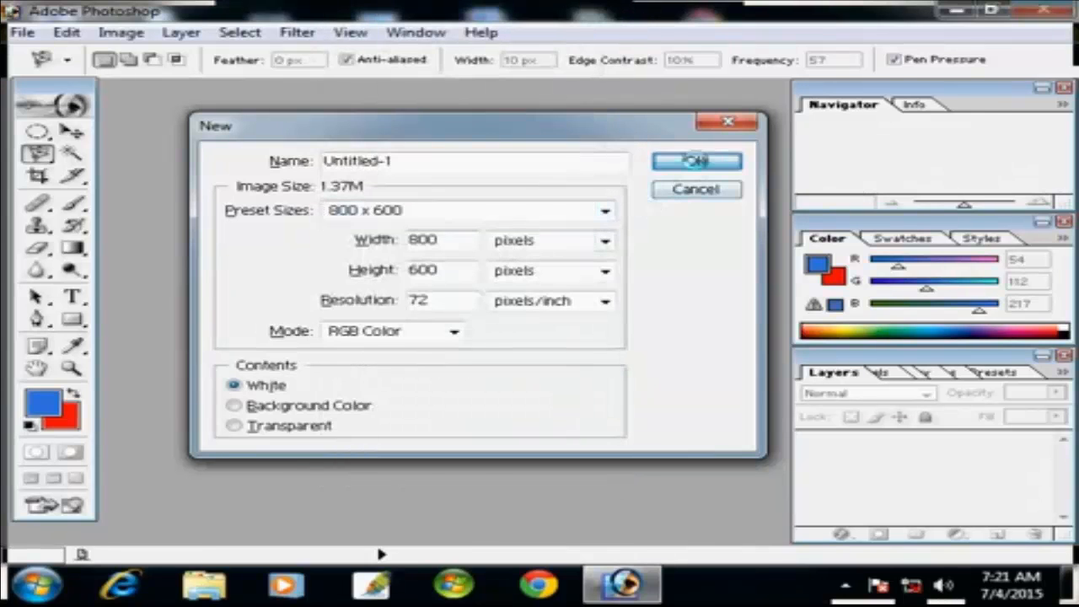
left_click(696, 161)
left_click_drag(477, 103, 494, 148)
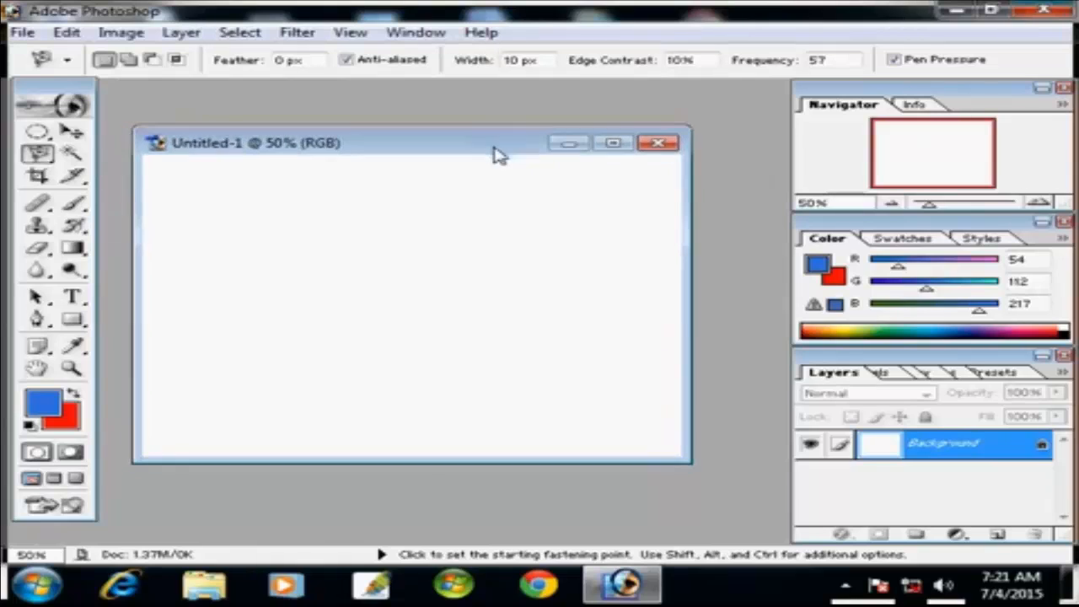
Step: Convert the locked Background into a regular layer, keeping the default name Layer 0
double_click(1043, 451)
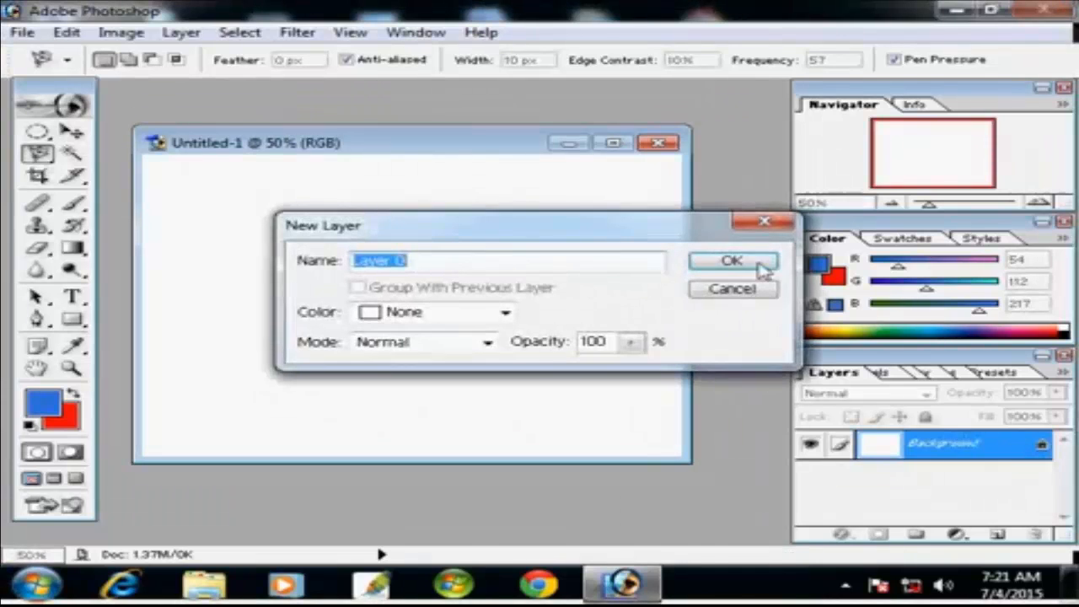
left_click(760, 261)
left_click_drag(517, 160, 514, 135)
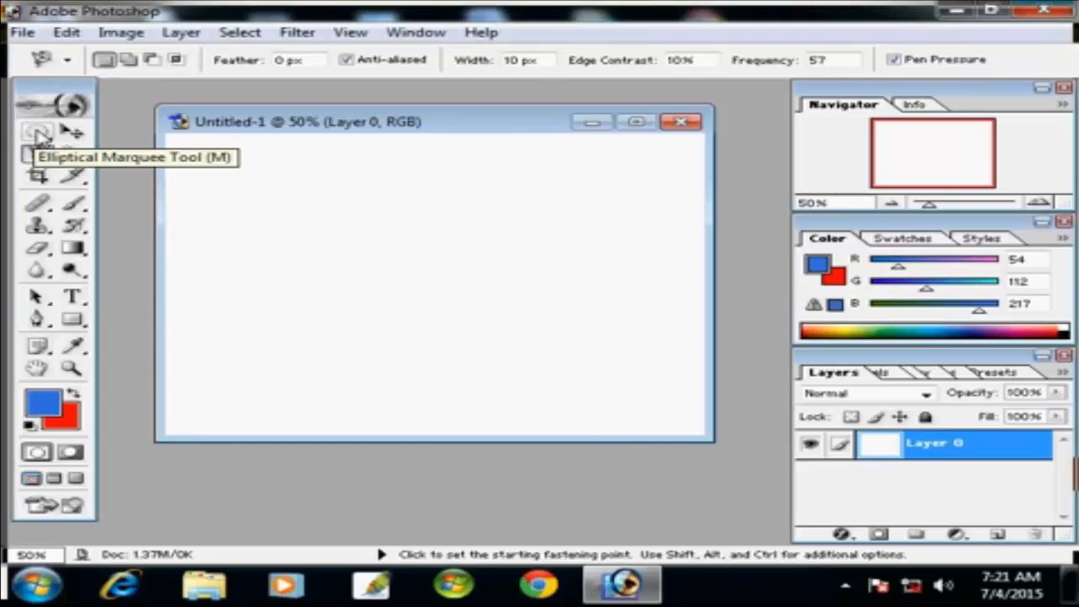
Step: Activate the Elliptical Marquee tool and look through the marquee tool variants
left_click(38, 134)
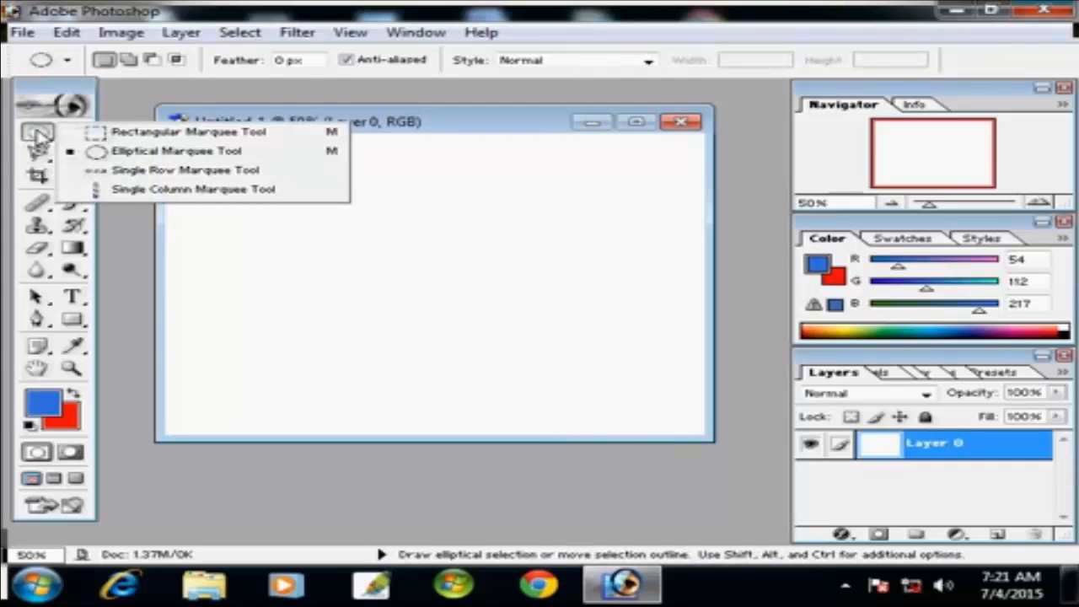
left_click(48, 140)
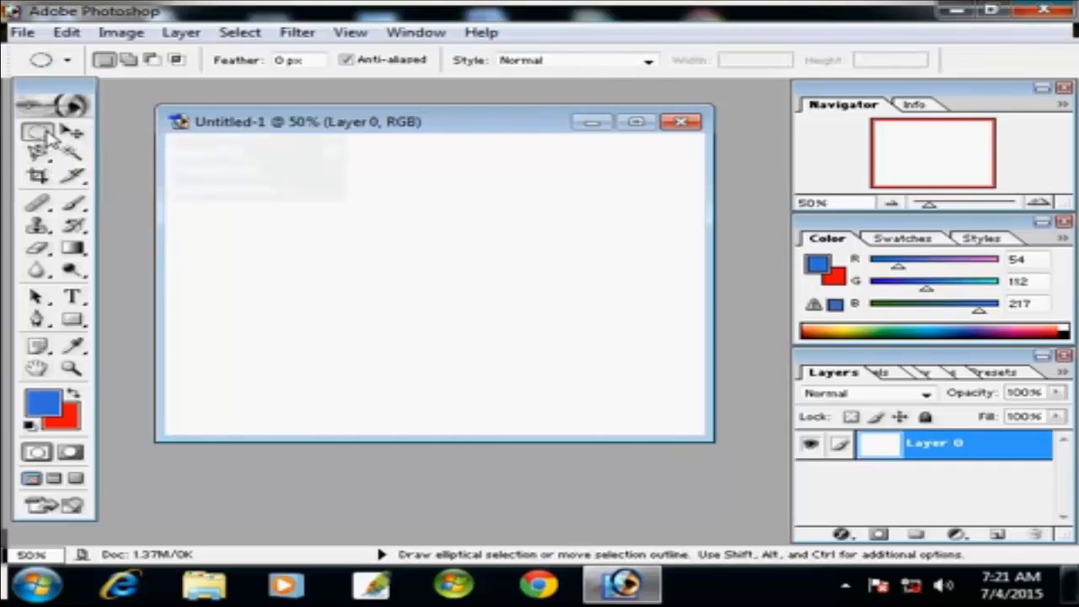
left_click(47, 140)
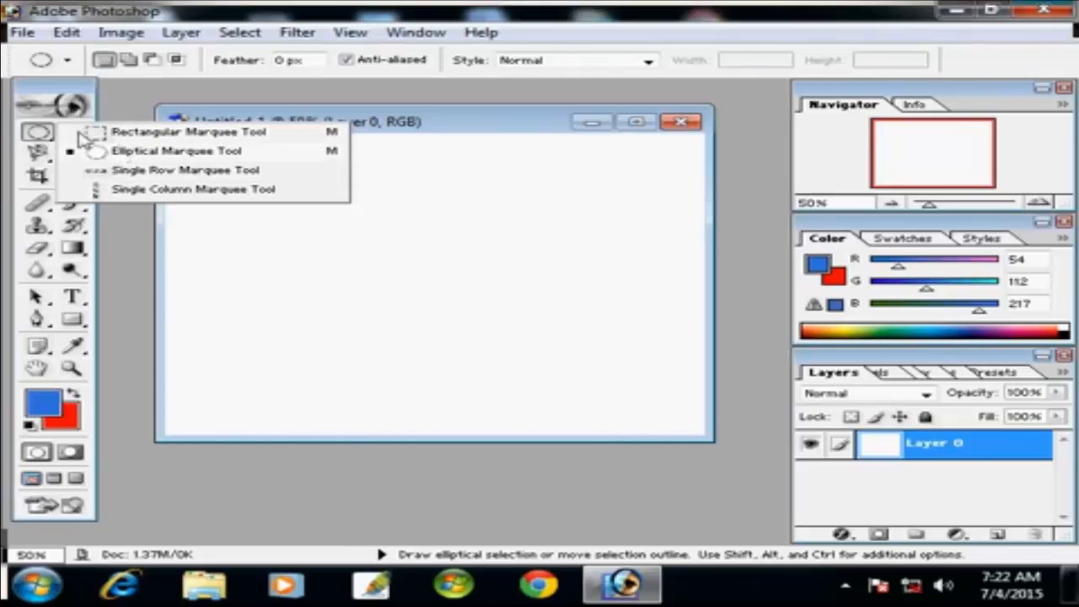
left_click(37, 135)
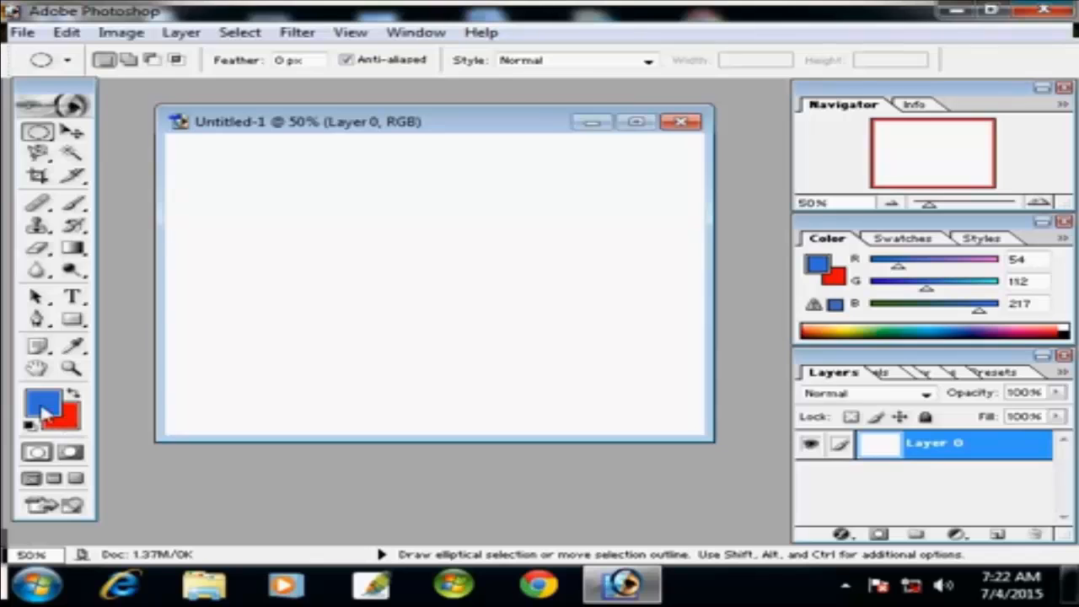
Step: Set the foreground colour to green 41A42A
left_click(48, 406)
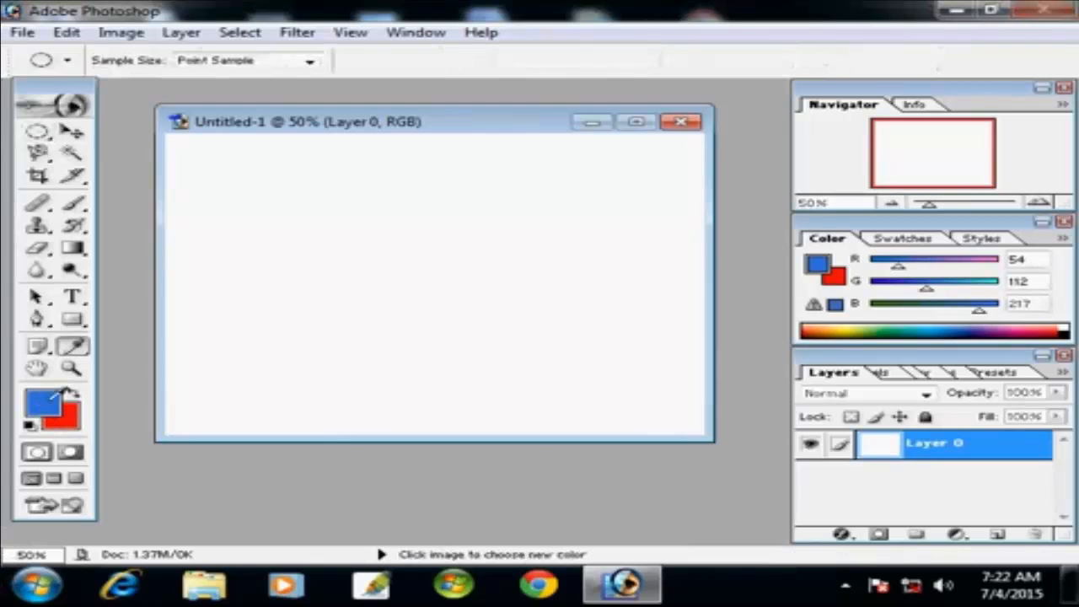
left_click(775, 266)
left_click_drag(776, 267, 788, 374)
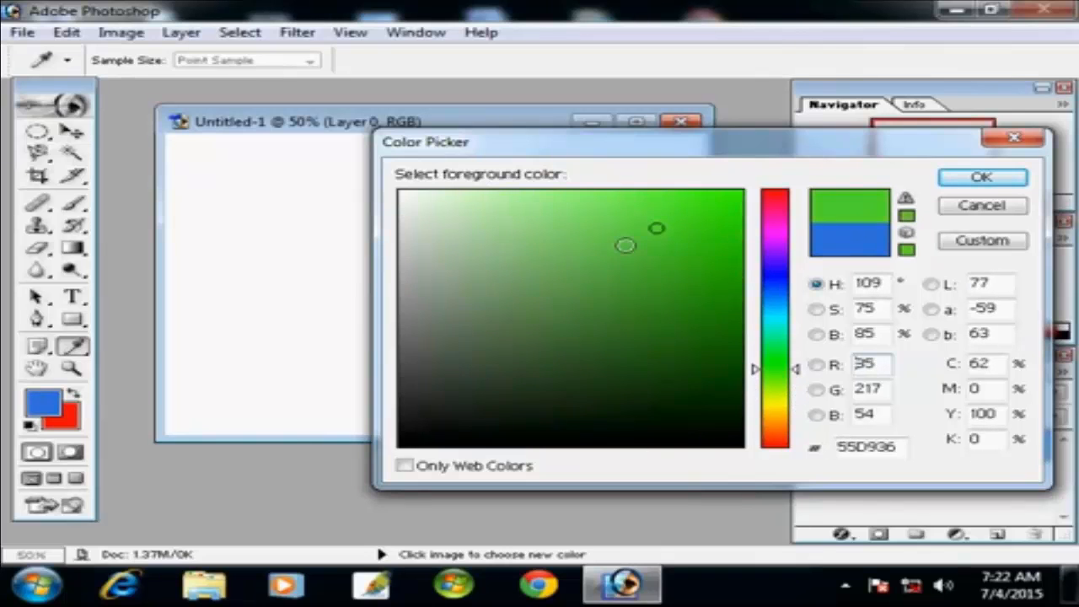
left_click(653, 282)
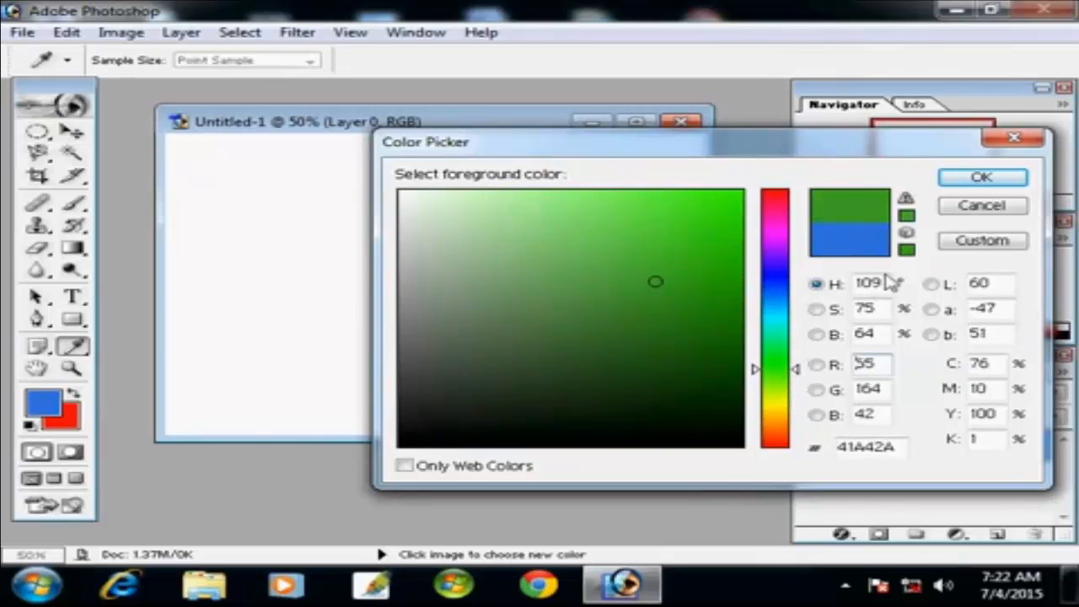
left_click(982, 177)
key("m")
key("i")
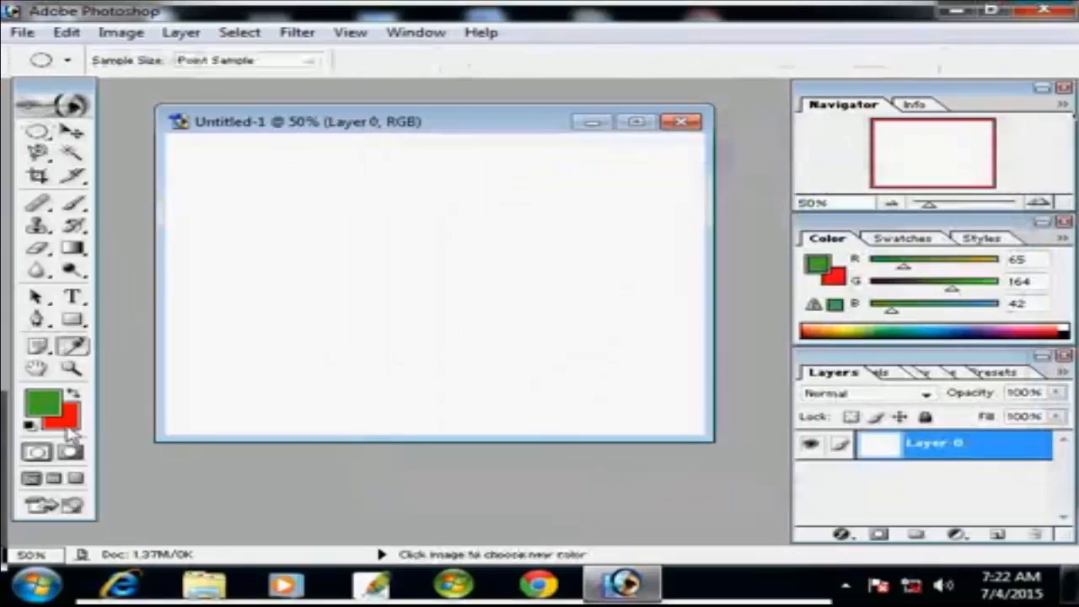
Step: Set the background colour to pinkish red FD063A
left_click(69, 422)
mouse_move(668, 268)
left_mouse_down()
mouse_move(400, 193)
mouse_move(643, 284)
mouse_move(708, 323)
left_mouse_up()
left_click_drag(756, 371, 773, 200)
left_click(737, 193)
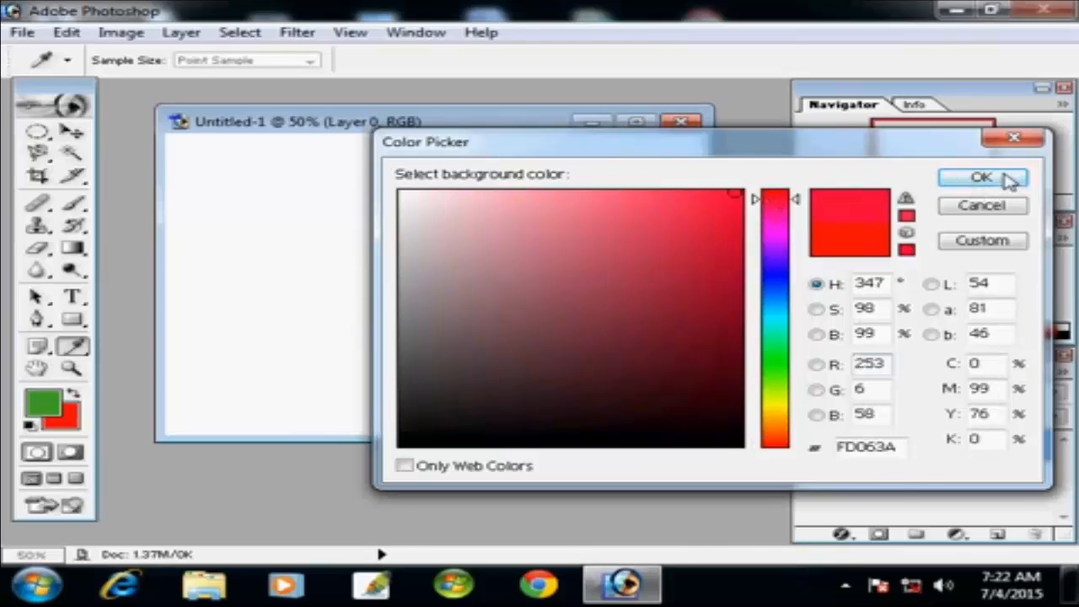
left_click(1018, 185)
Step: Set the background colour to black
left_click(75, 426)
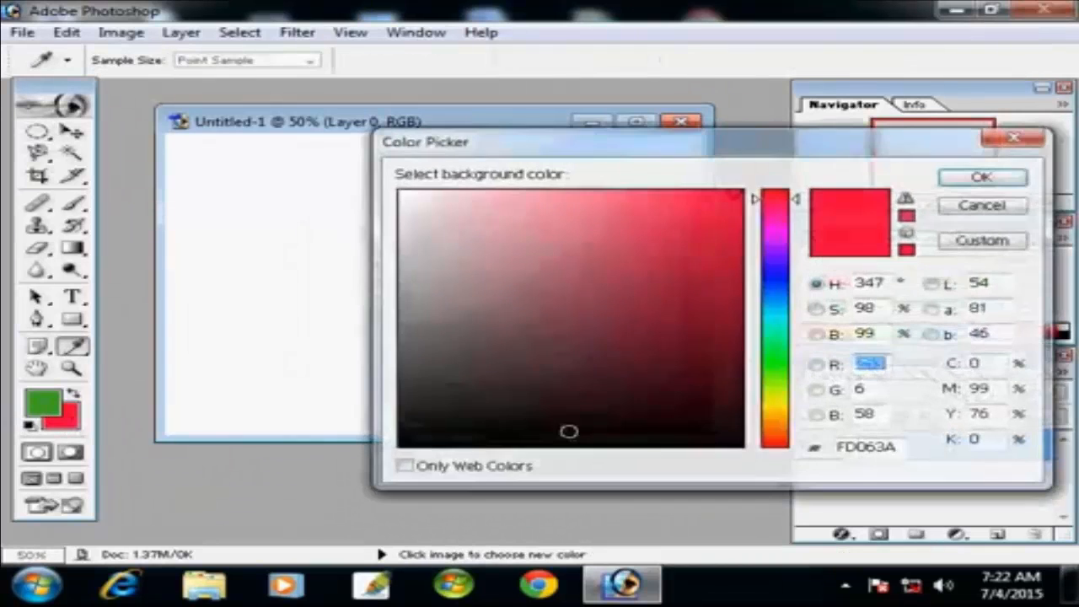
left_click(405, 436)
left_click(996, 184)
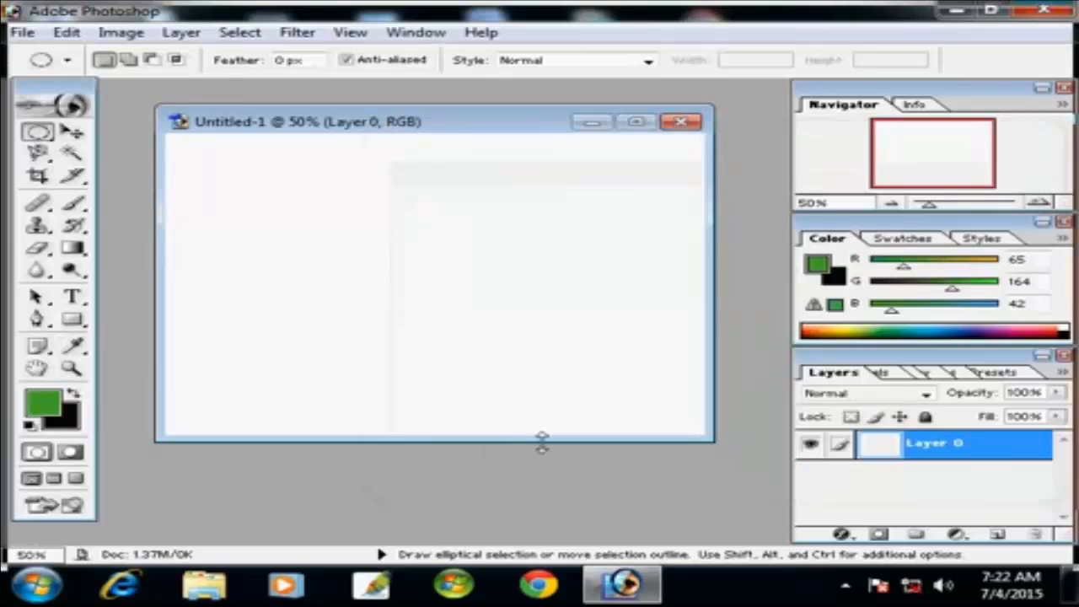
left_click_drag(507, 125, 511, 128)
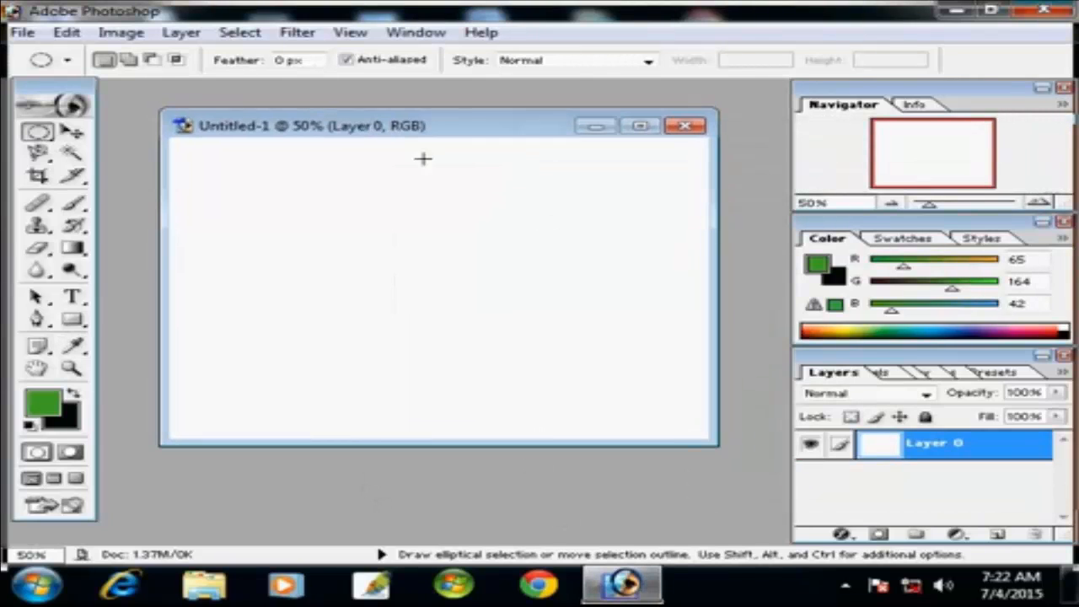
right_click(31, 136)
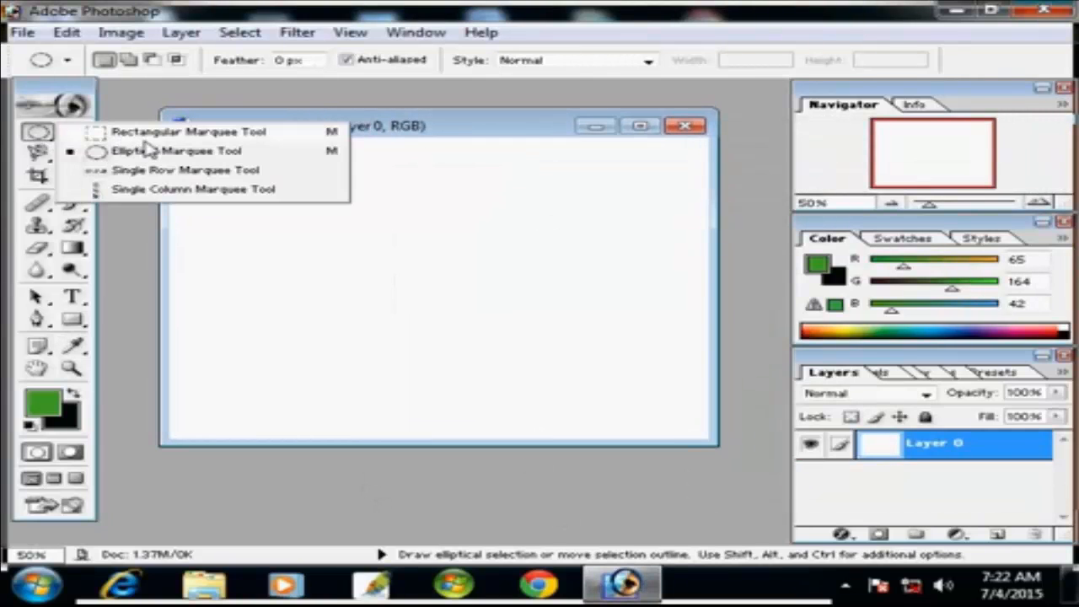
left_click(498, 104)
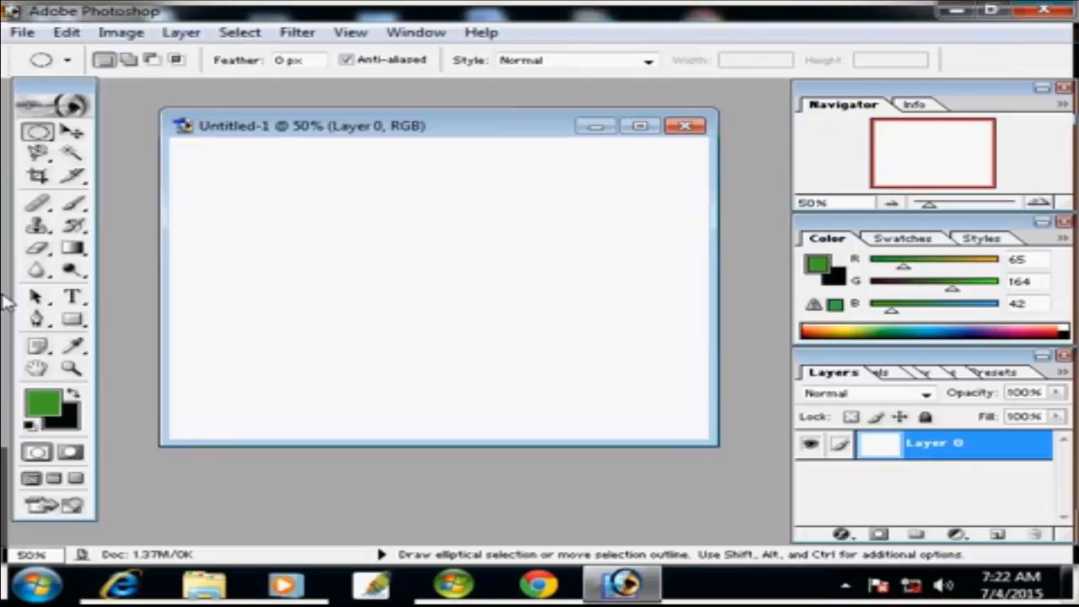
left_click_drag(549, 132, 526, 135)
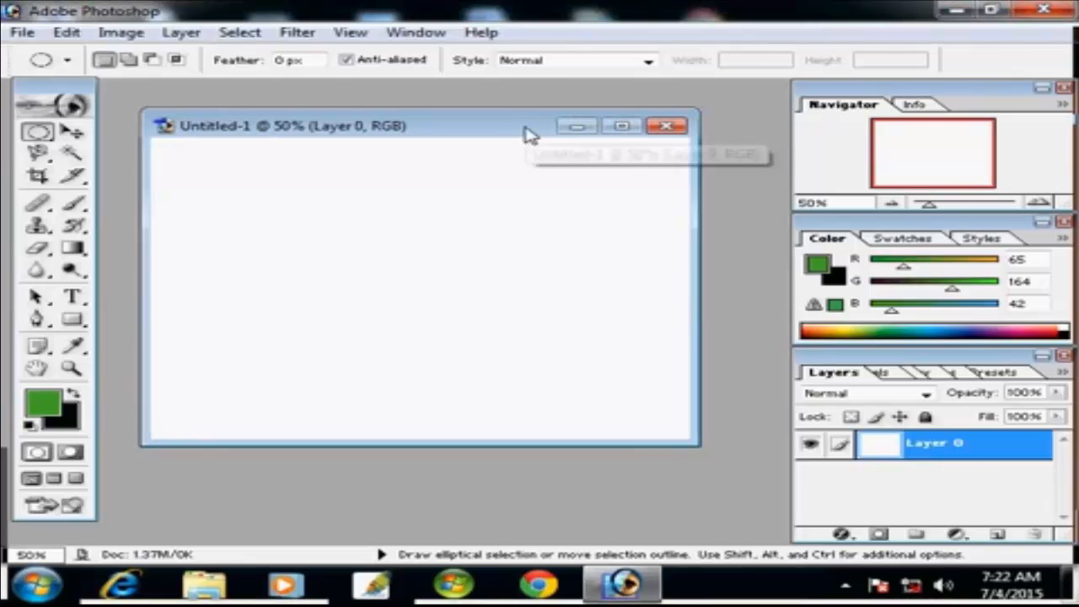
Step: Add a new layer above Layer 0 and draw a rectangular marquee selection slightly below the canvas centre
left_click(997, 535)
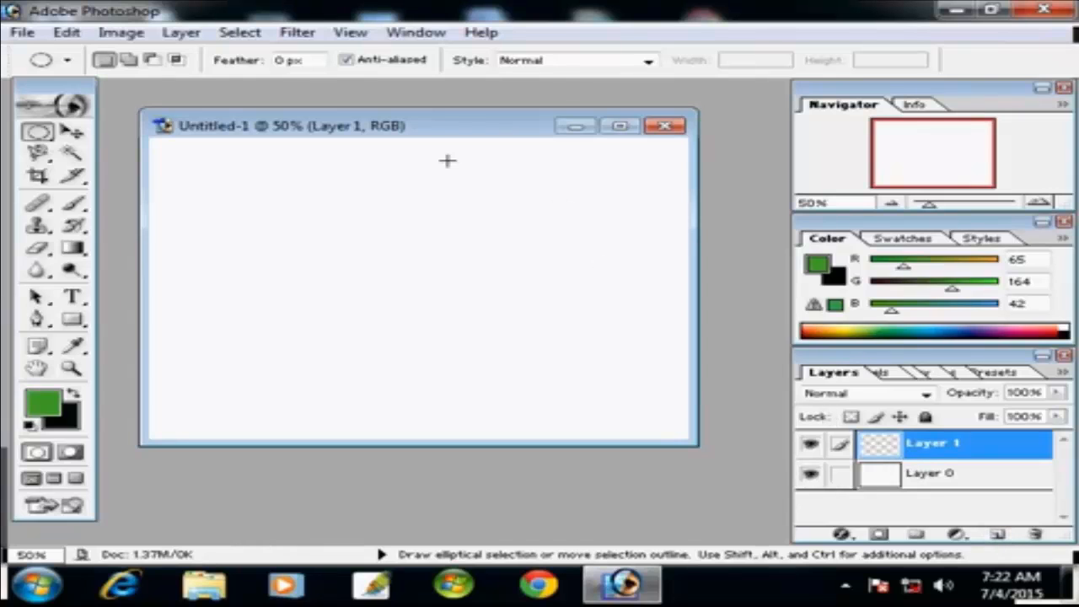
left_click(37, 132)
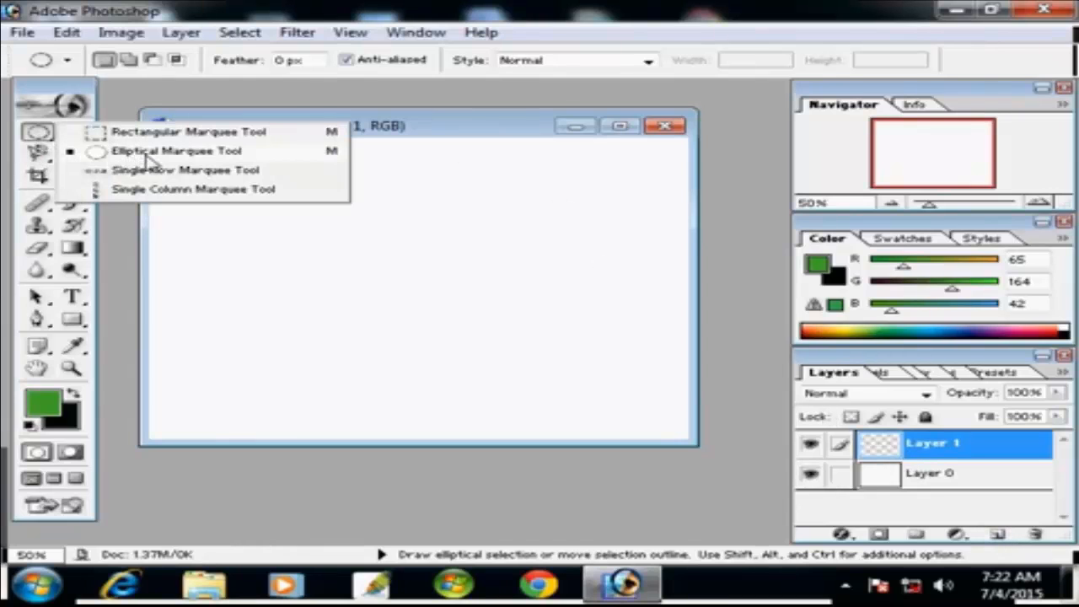
left_click(156, 134)
left_click_drag(438, 132, 514, 122)
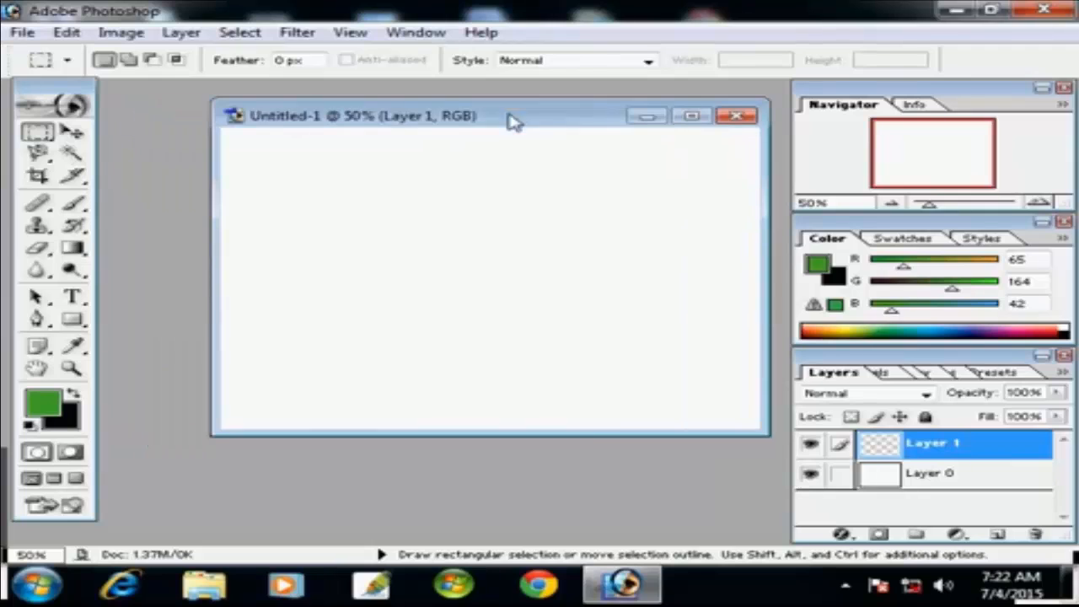
left_click_drag(594, 239, 459, 310)
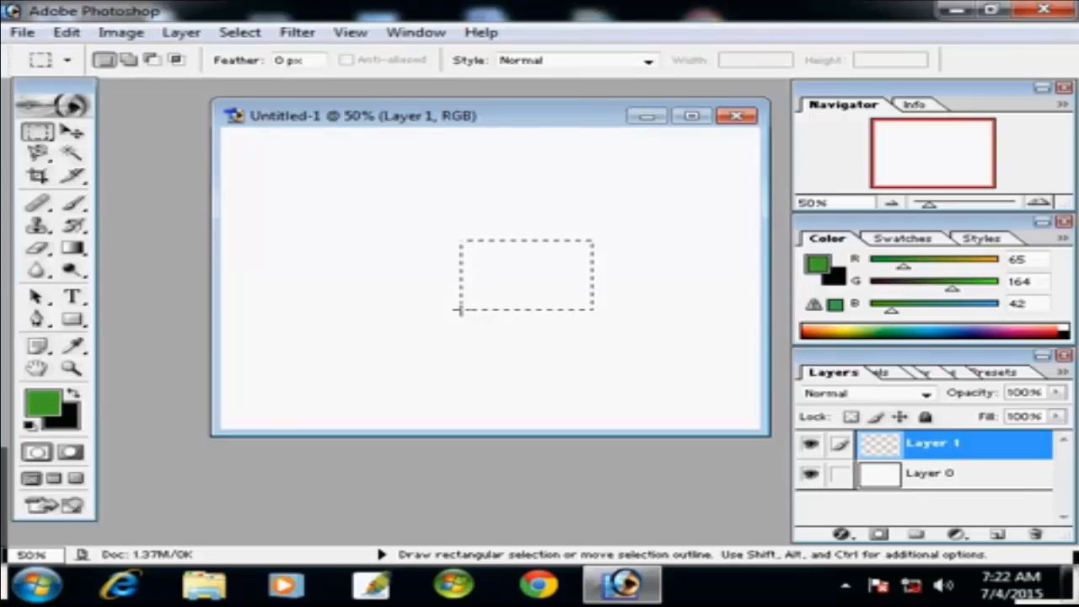
left_click_drag(460, 310, 424, 352)
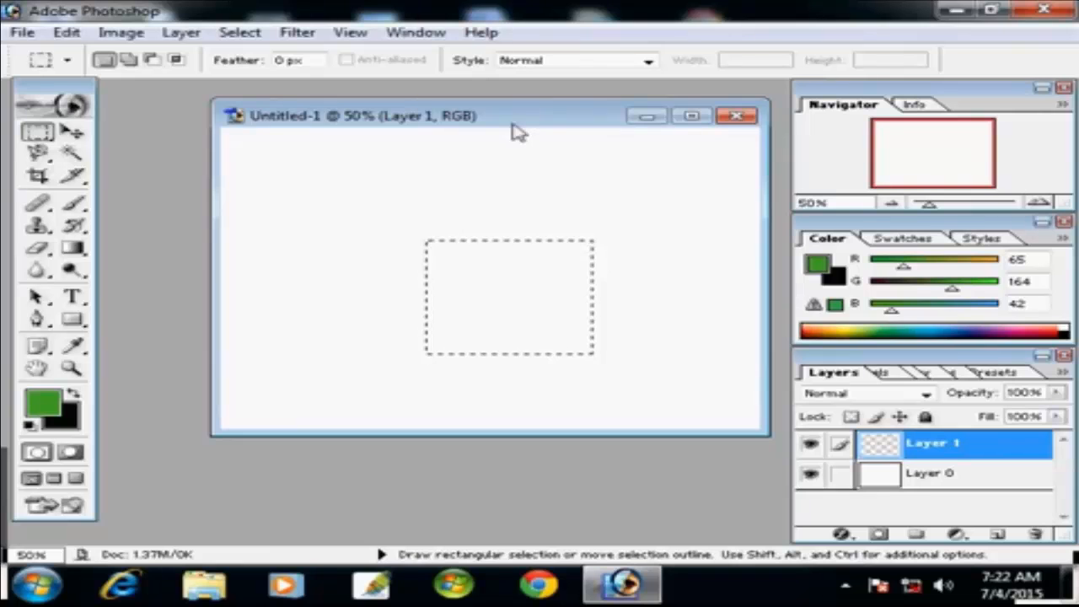
left_click_drag(523, 125, 498, 135)
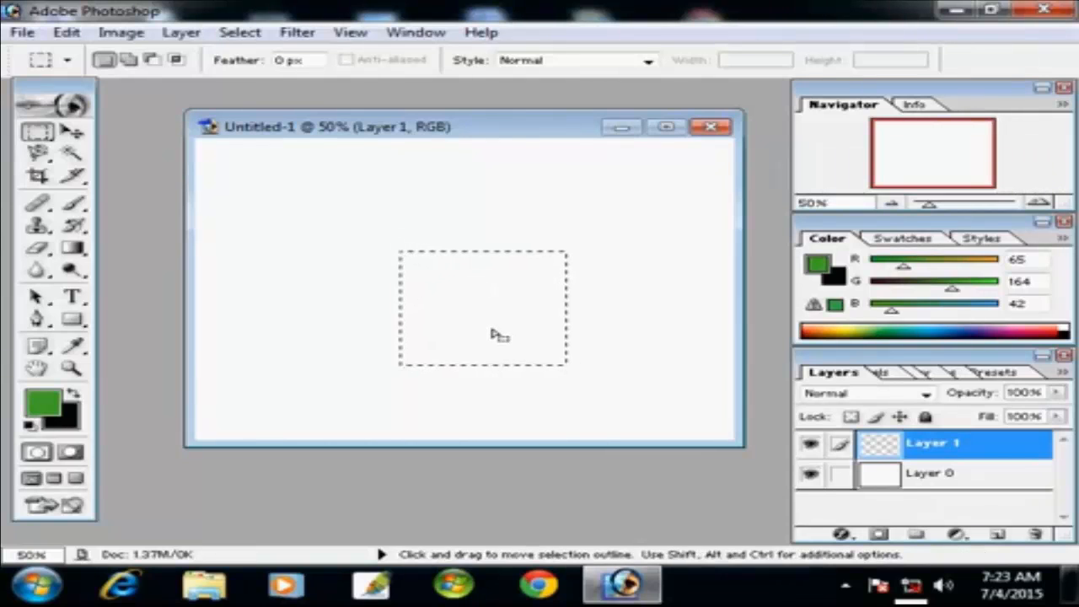
Step: Fill the rectangular selection with the green foreground colour, refill it with the black background colour, and deselect
key("alt+BackSpace")
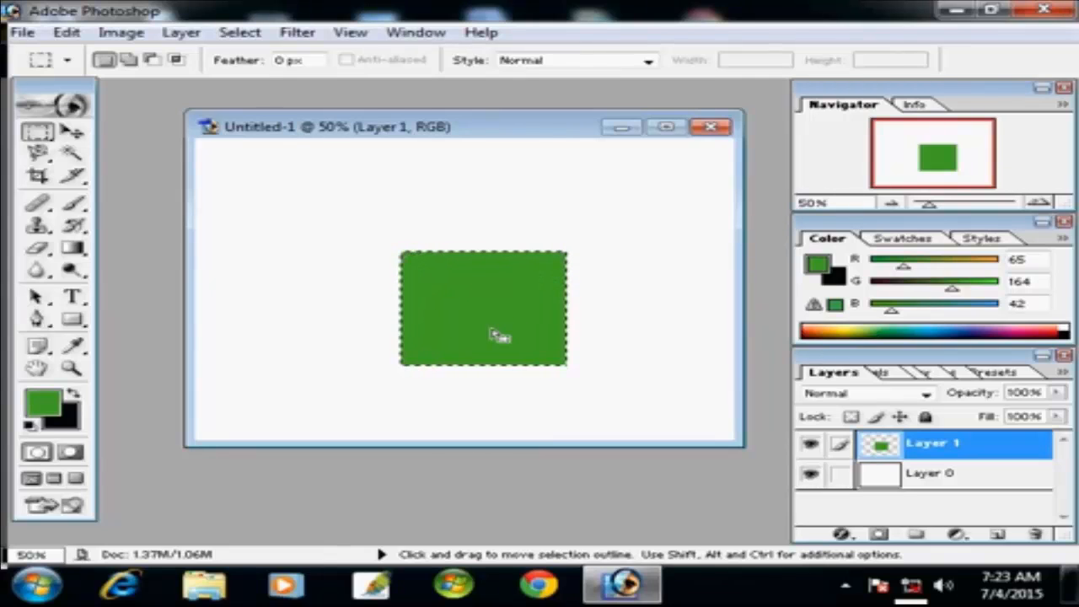
key("ctrl+BackSpace")
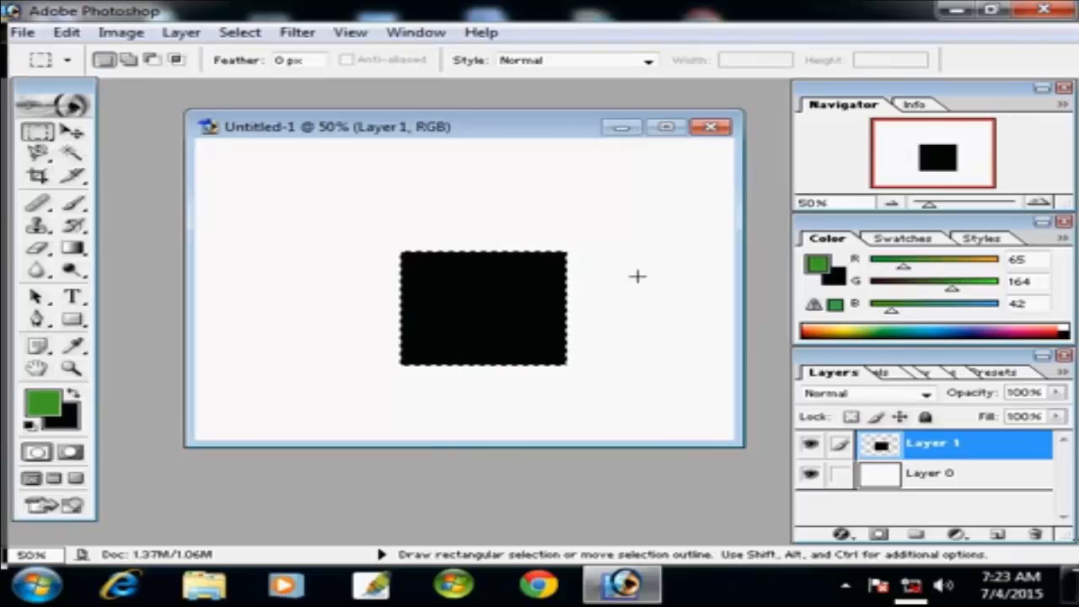
key("ctrl+d")
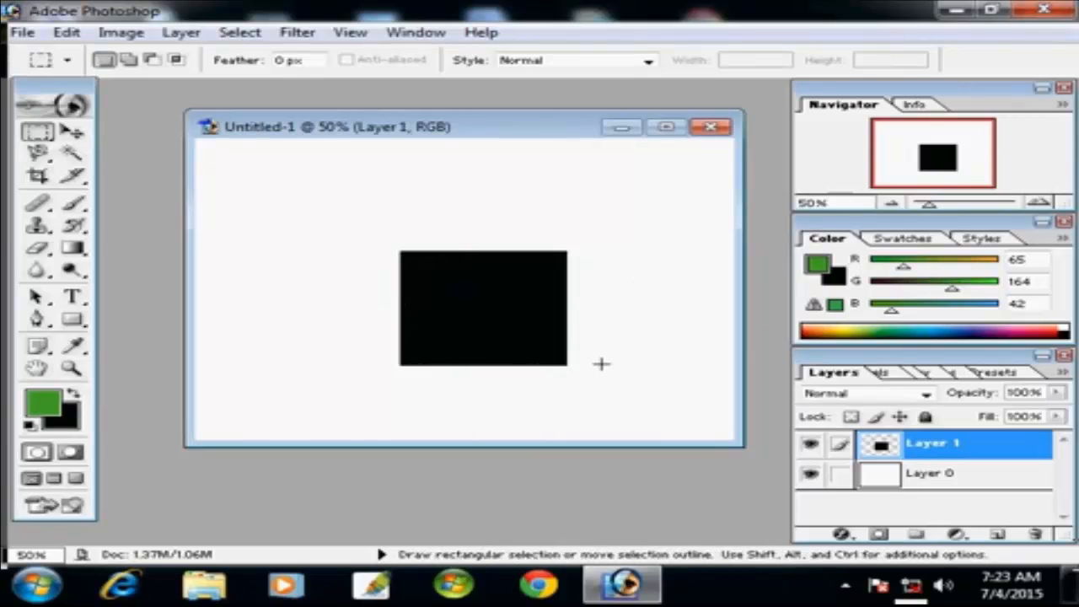
Step: Draw an elliptical selection overlapping the top edge of the black rectangle and fill it with the green foreground colour
left_click_drag(37, 132, 146, 157)
left_click_drag(534, 187, 437, 259)
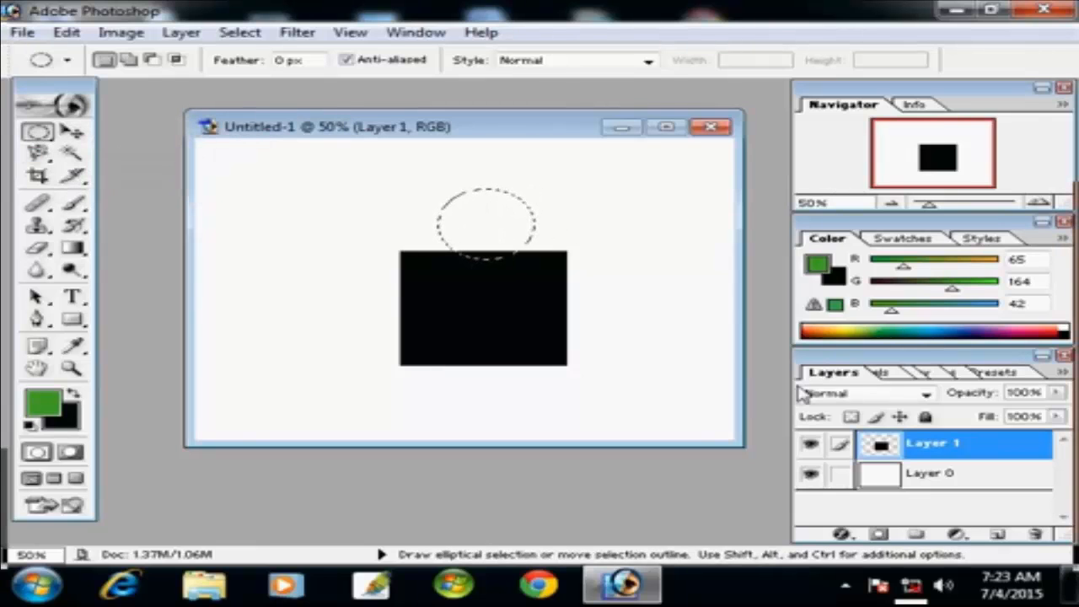
key("alt+BackSpace")
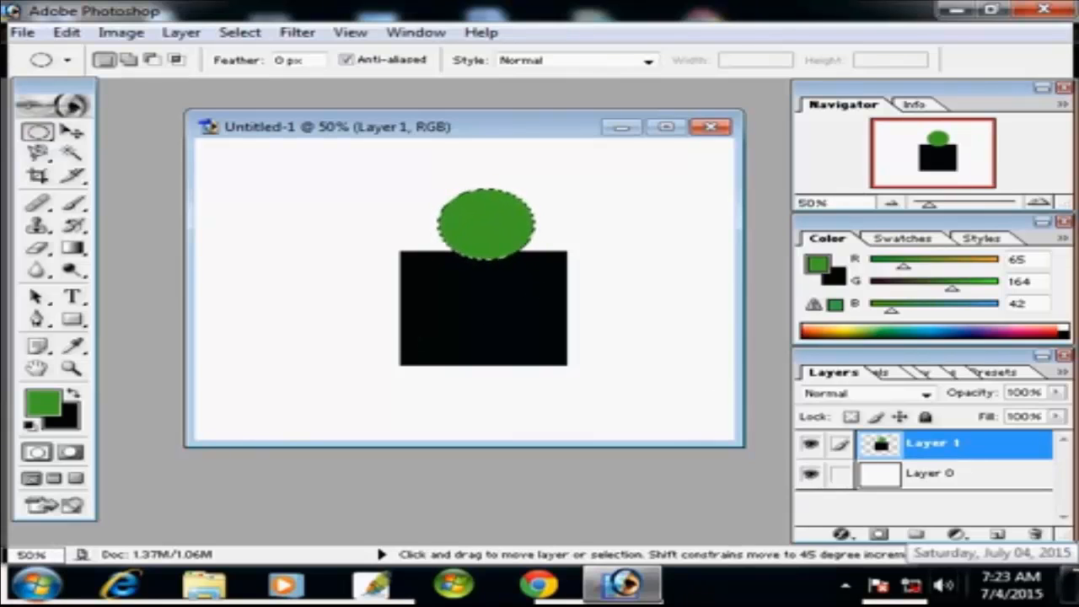
Step: Refill the elliptical selection with the black background colour, nudge it slightly with the Move tool, and deselect
key("ctrl+BackSpace")
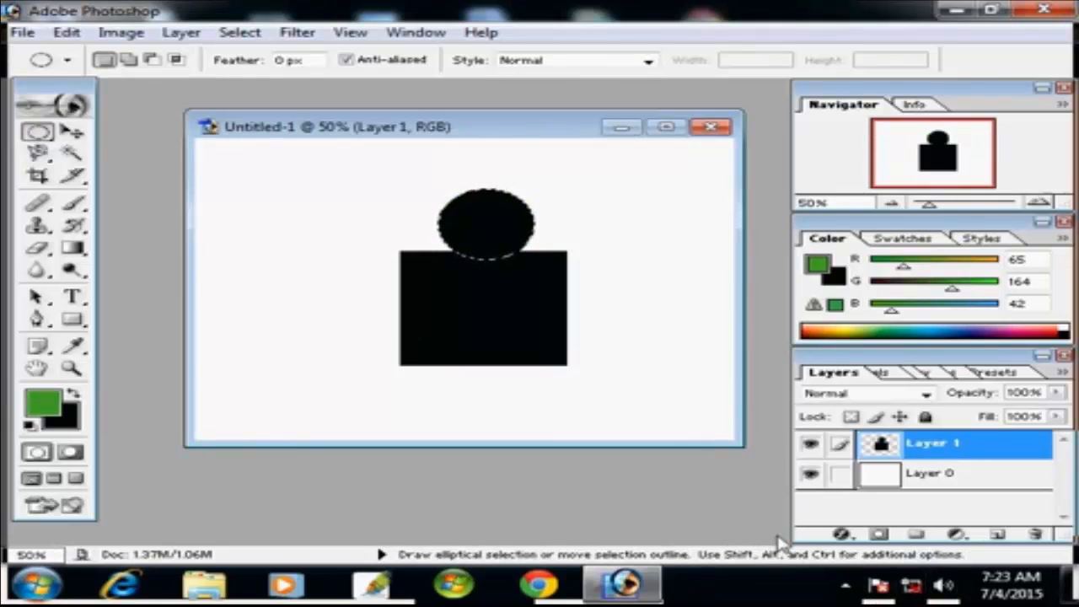
left_click(71, 133)
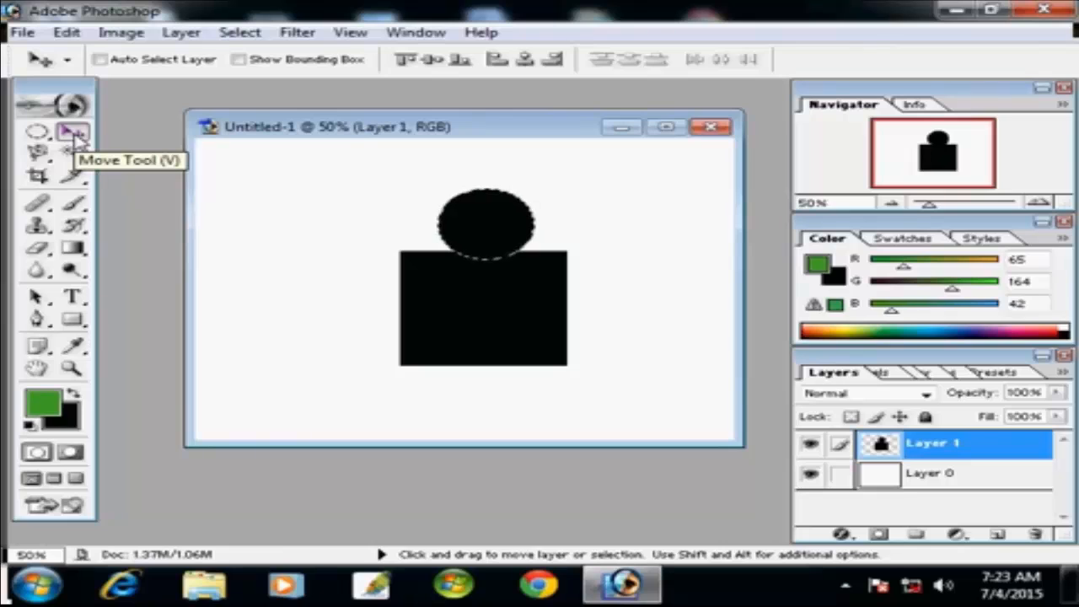
left_click_drag(501, 242, 485, 242)
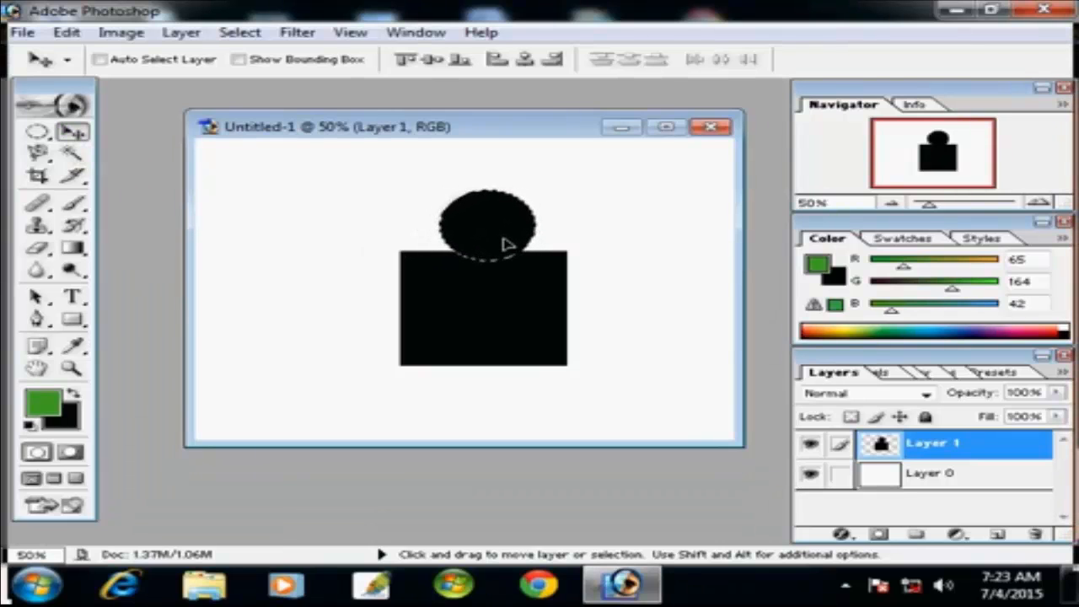
key("ctrl+d")
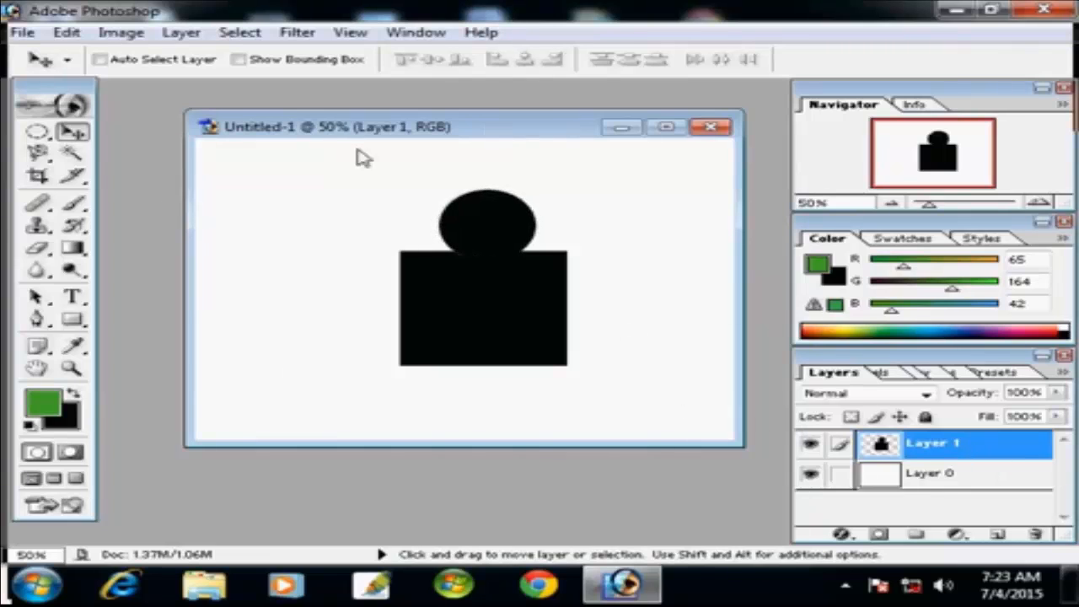
Step: Select the empty area around the black figure with the Magic Wand and fill it with the green foreground colour
left_click(73, 155)
mouse_move(623, 590)
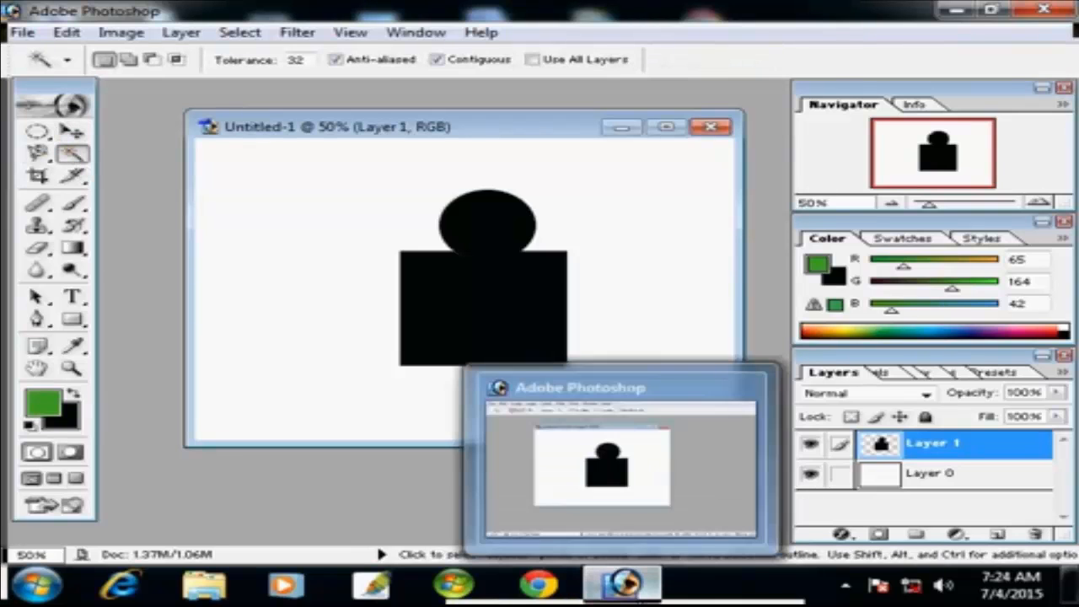
left_click(299, 300)
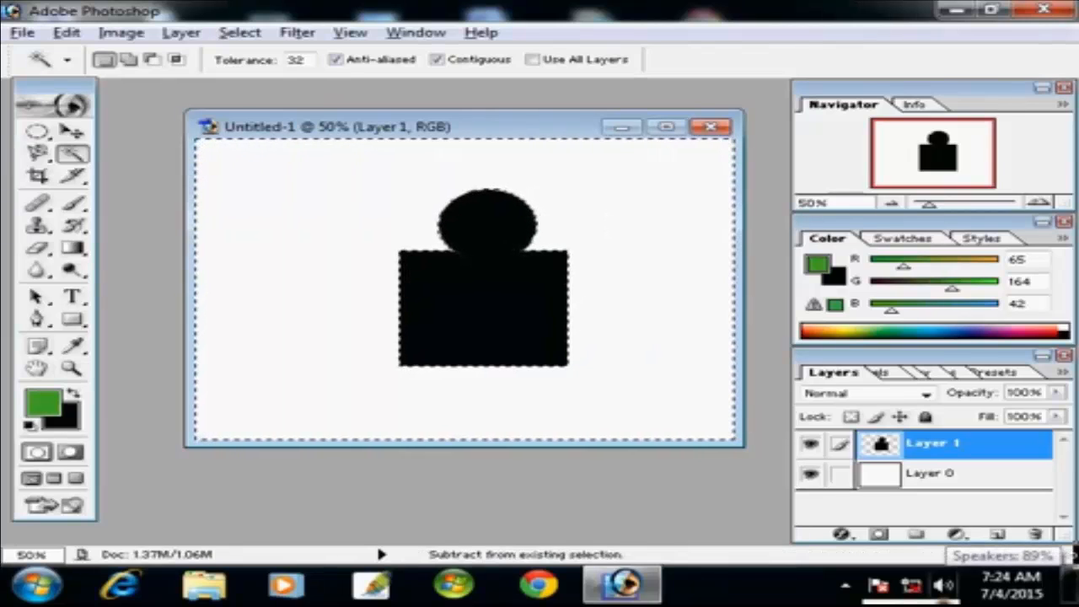
key("alt+BackSpace")
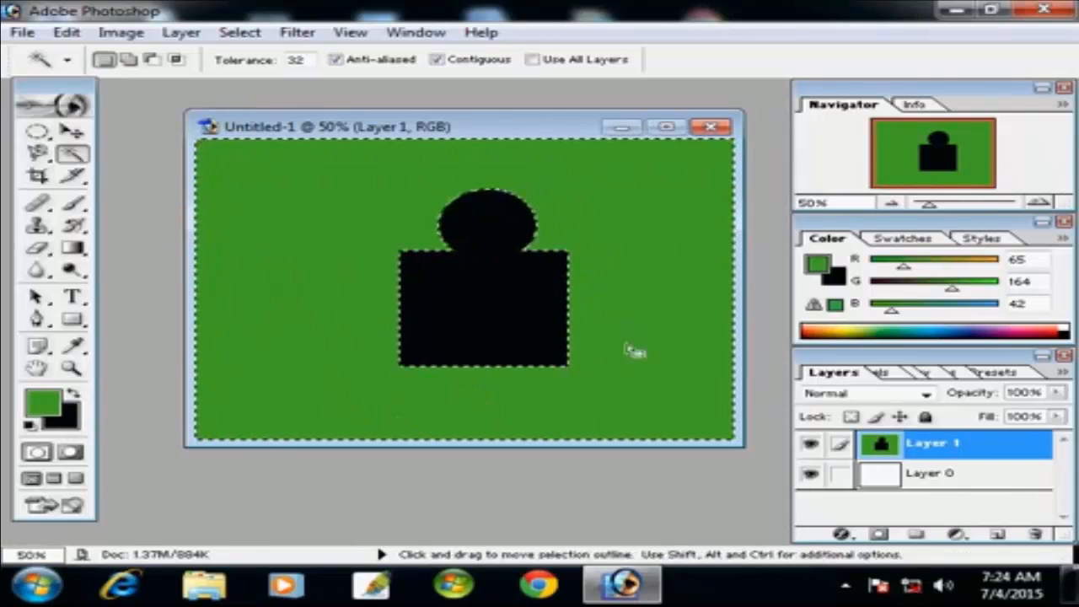
Step: Change the foreground colour to crimson (R 164, G 42, B 79), refill the selected surrounding area with it, and deselect
left_click(42, 402)
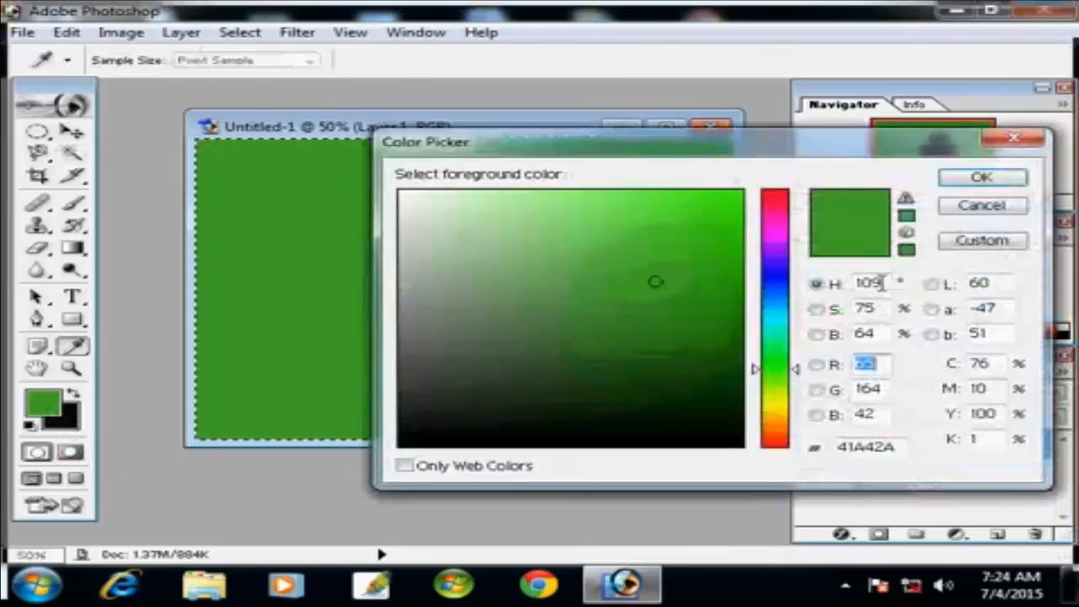
left_click(774, 205)
left_click(1010, 188)
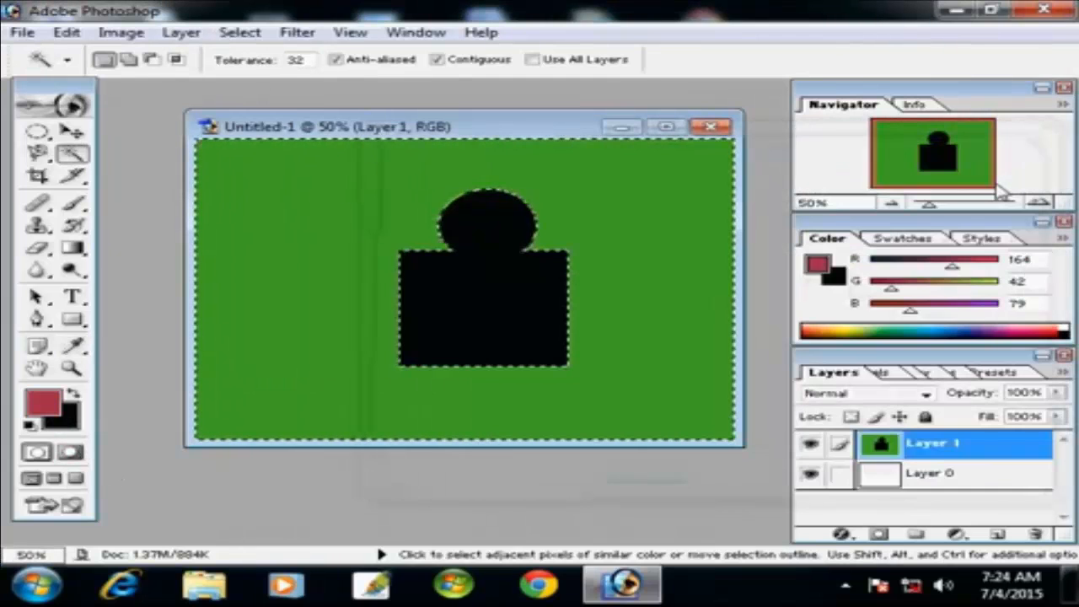
key("alt+BackSpace")
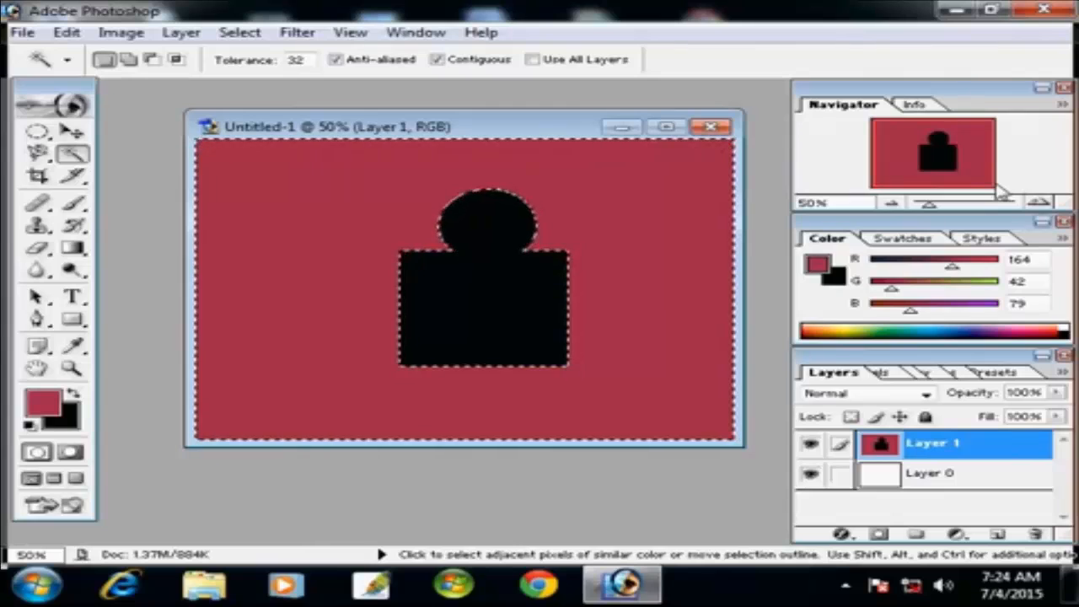
key("ctrl+d")
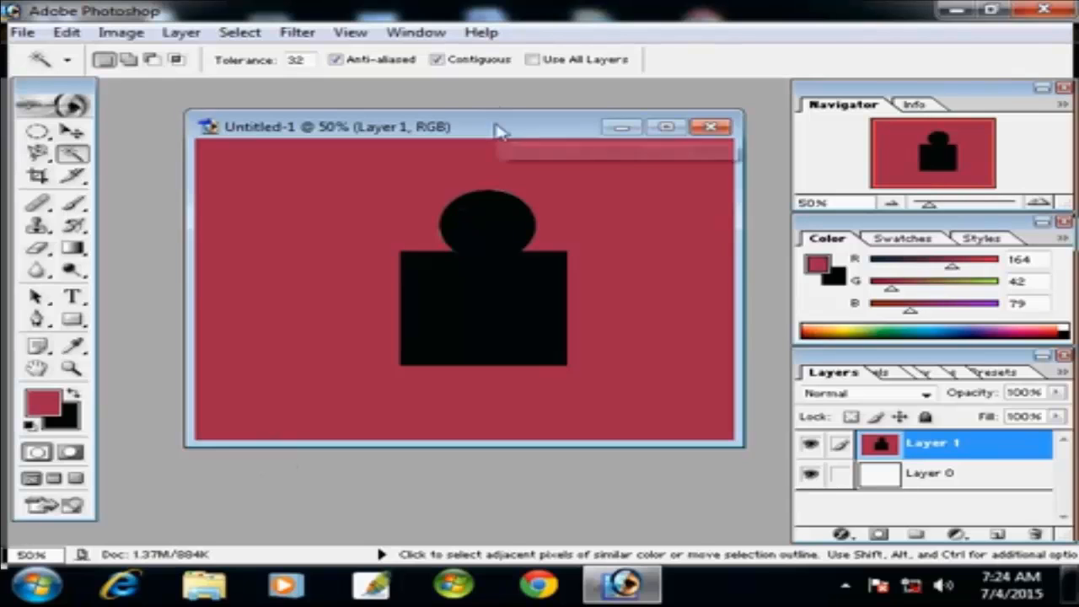
Step: Select the black figure with the Magic Wand, fill it with a magenta foreground colour (R 223, G 20, B 236), and deselect
left_click_drag(494, 125, 484, 125)
left_click(459, 319)
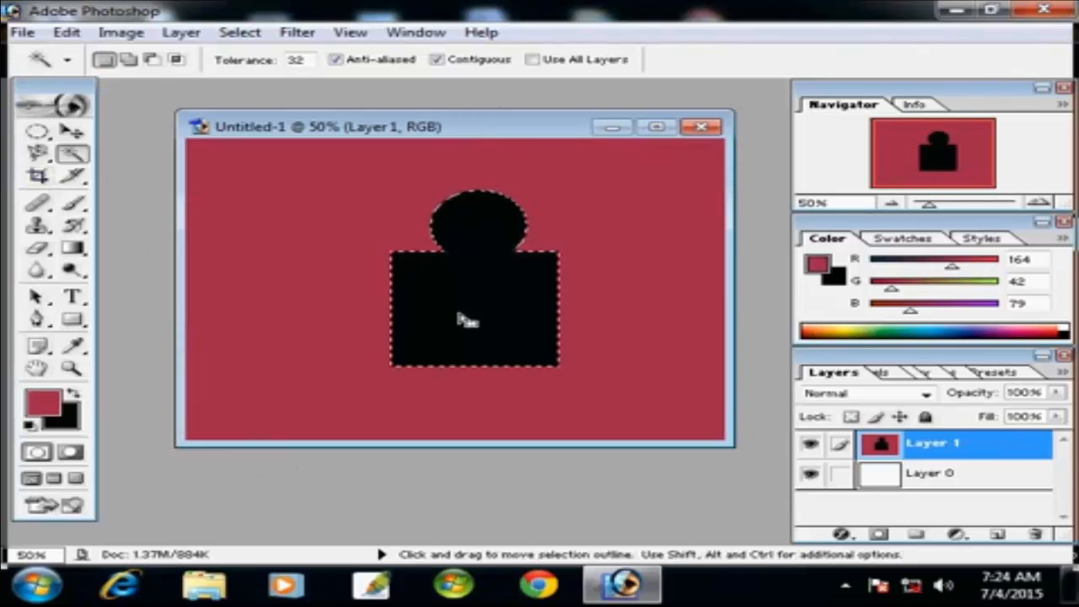
left_click(48, 410)
mouse_move(708, 270)
left_mouse_down()
mouse_move(730, 187)
mouse_move(745, 205)
left_mouse_up()
left_click_drag(792, 253, 775, 239)
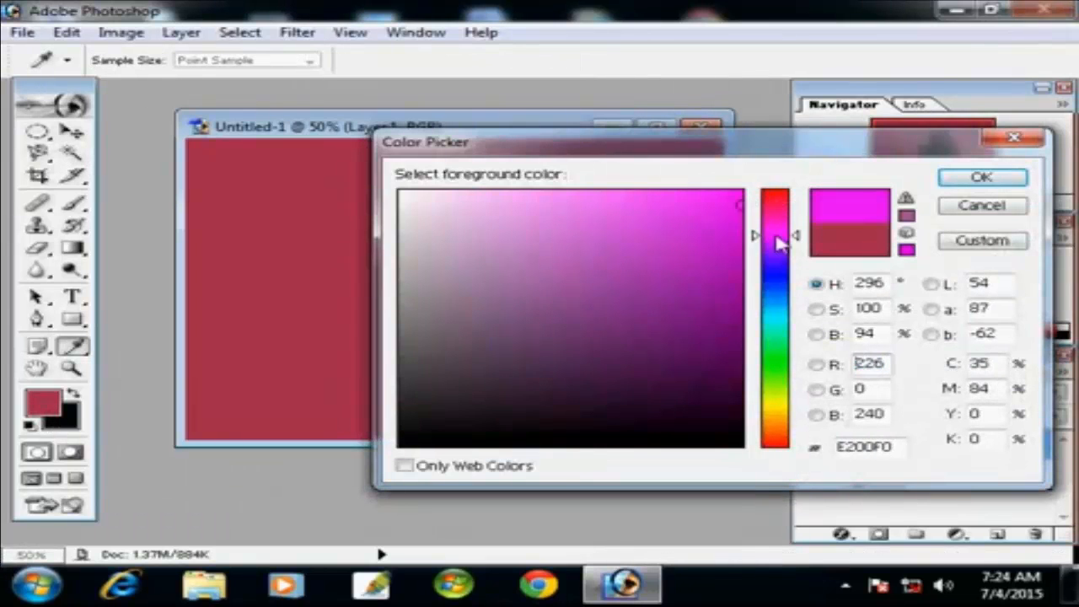
left_click(712, 210)
left_click(981, 177)
key("alt+BackSpace")
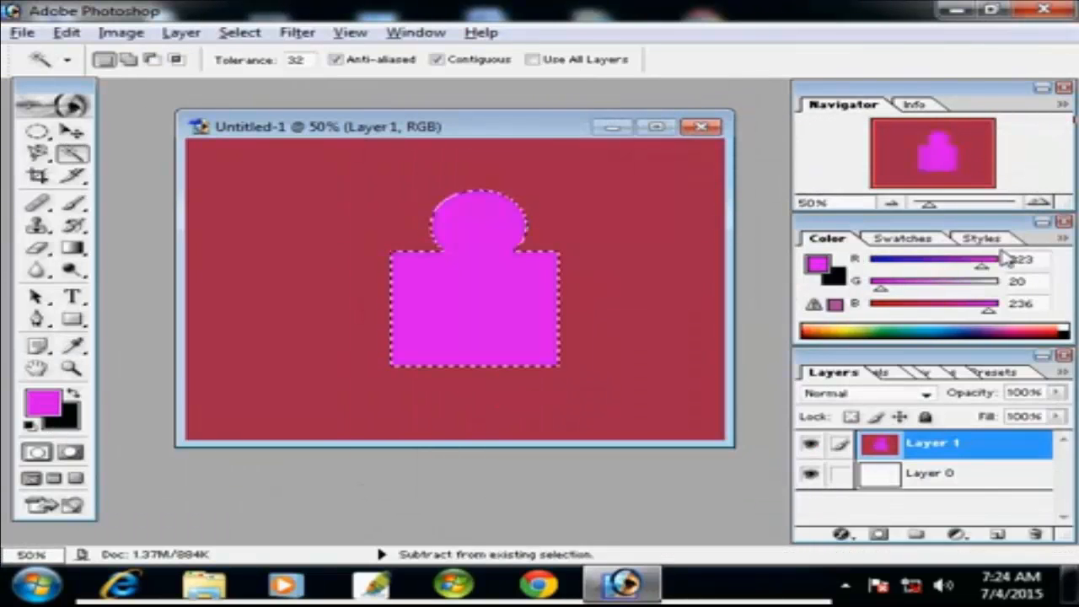
key("ctrl+d")
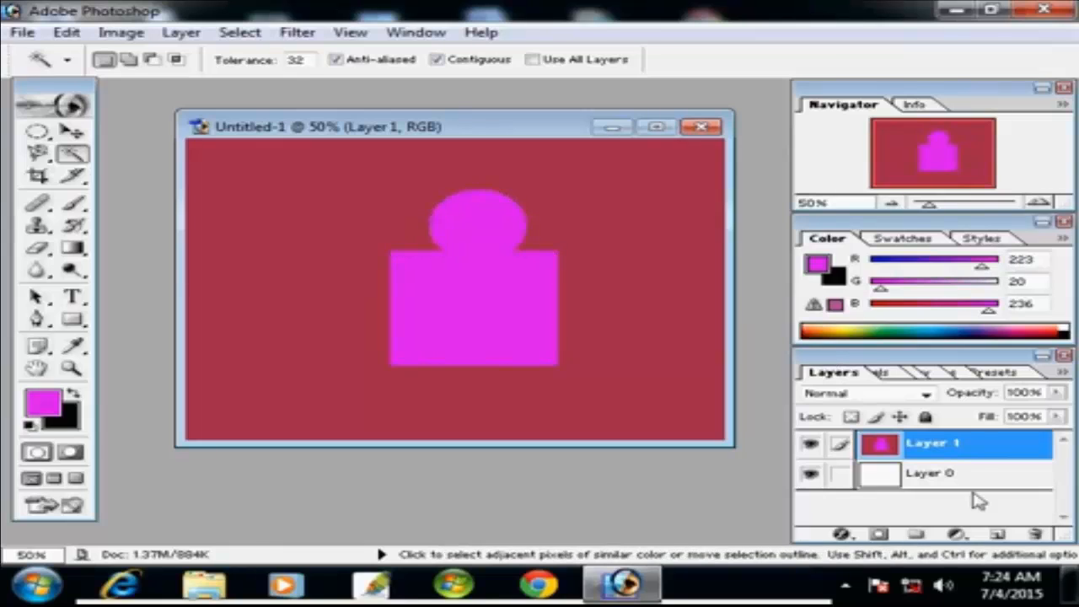
Step: Close the Untitled-1 document without saving its changes
left_click_drag(536, 127, 534, 145)
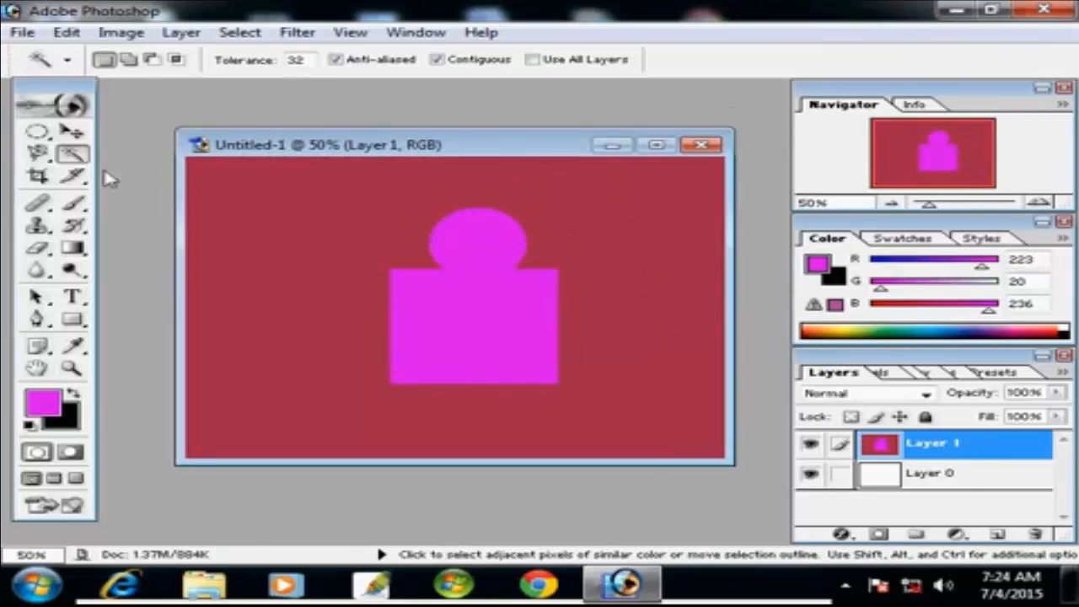
left_click(715, 148)
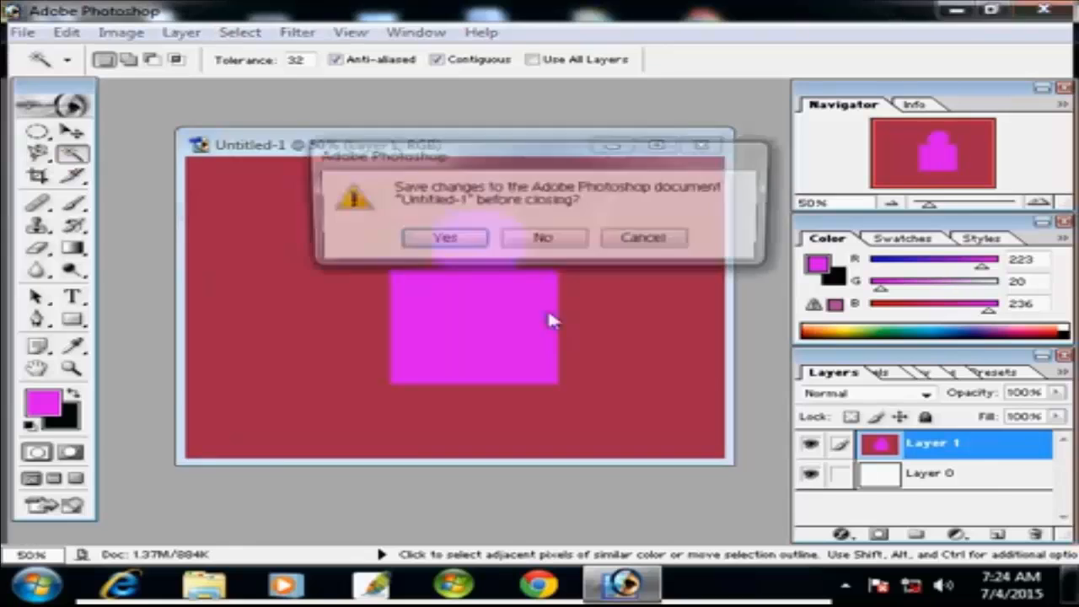
left_click(539, 239)
Step: Open the Longhorn_M8_Bliss image from the Wallpaper folder and convert its Background into a regular layer named Layer 0
key("ctrl+o")
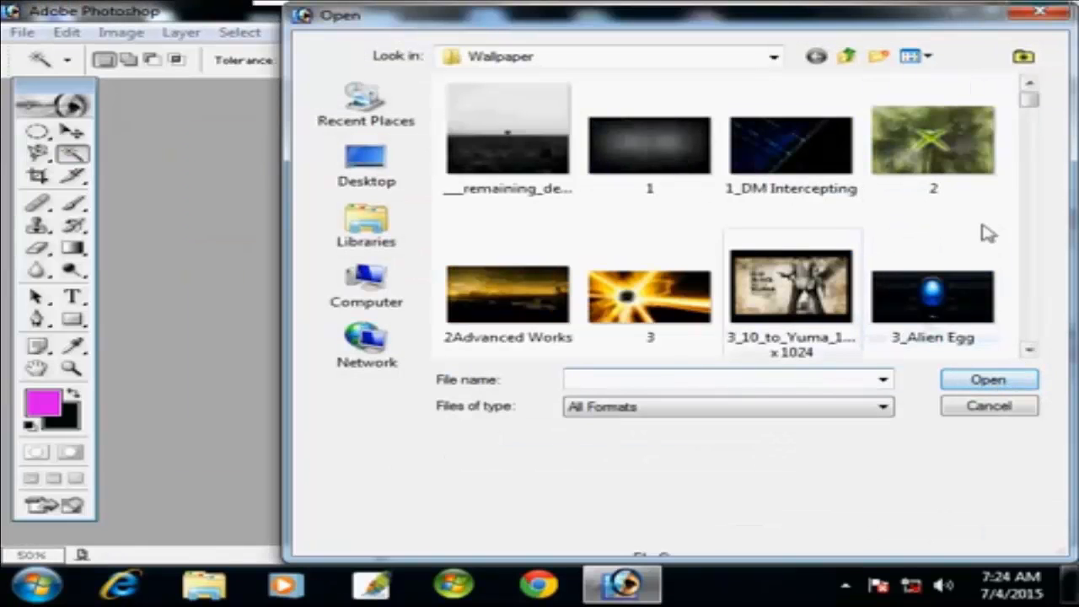
left_click_drag(1029, 105, 1036, 300)
left_click(652, 240)
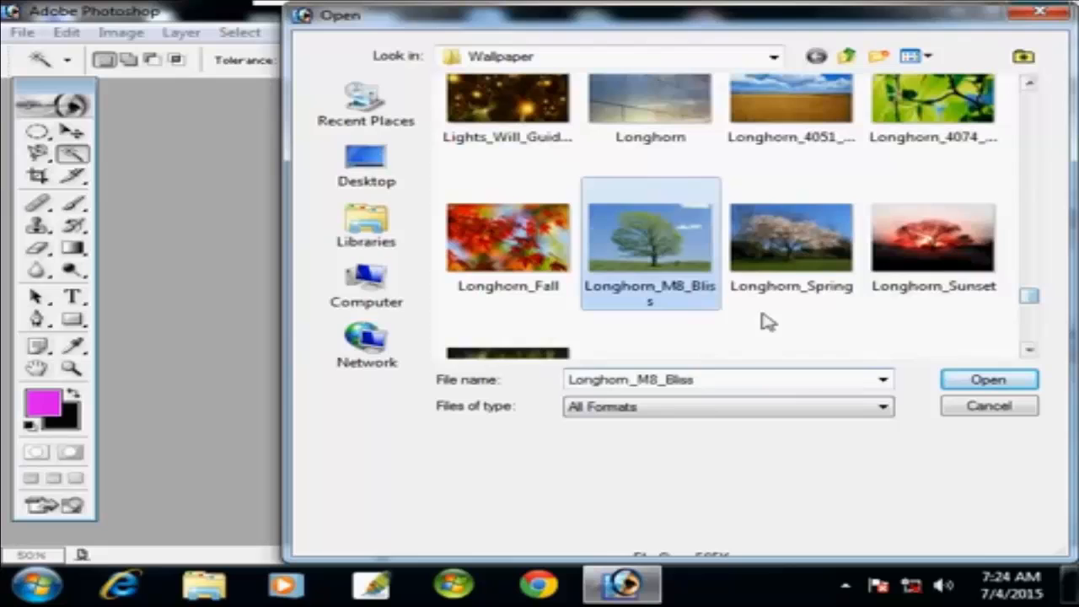
left_click(987, 381)
double_click(997, 456)
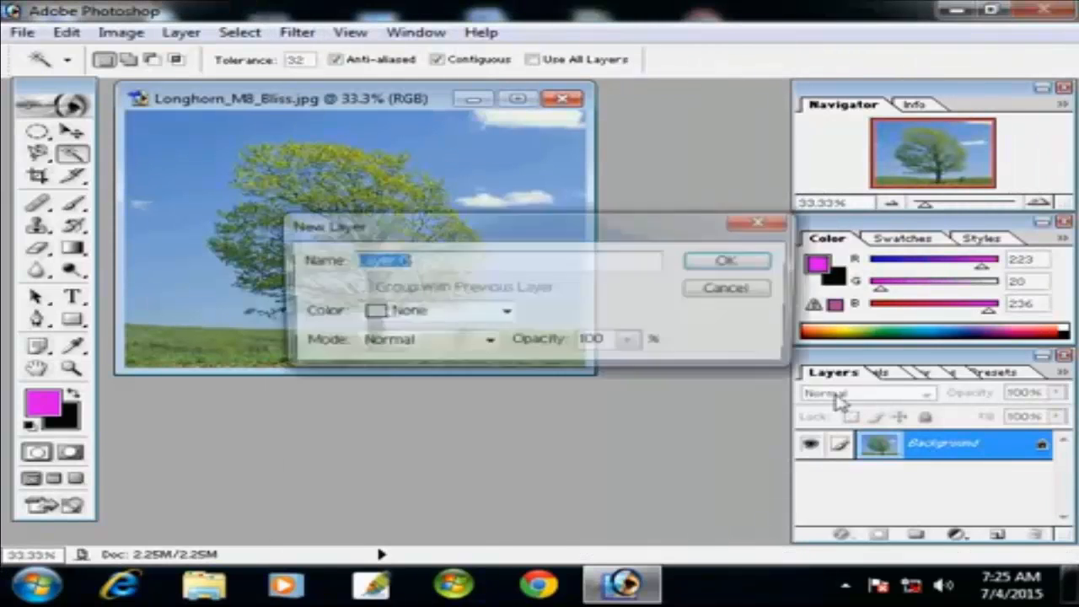
key("Return")
mouse_move(303, 99)
left_mouse_down()
mouse_move(381, 125)
mouse_move(403, 154)
left_mouse_up()
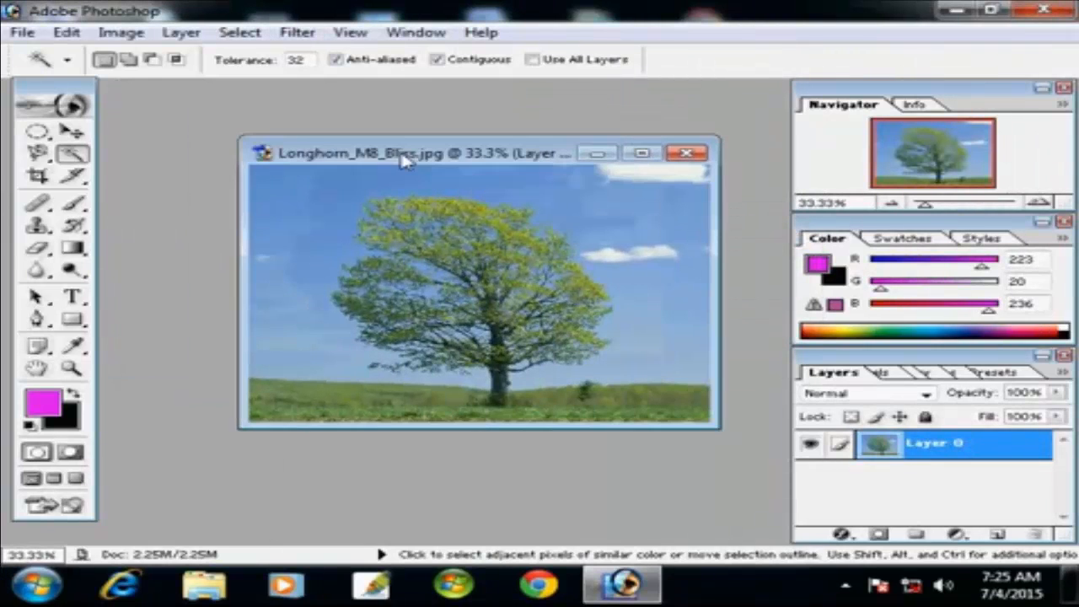
Step: Draw a freeform Lasso selection around the left part of the tree's crown and deselect it
left_click(37, 153)
left_click(127, 152)
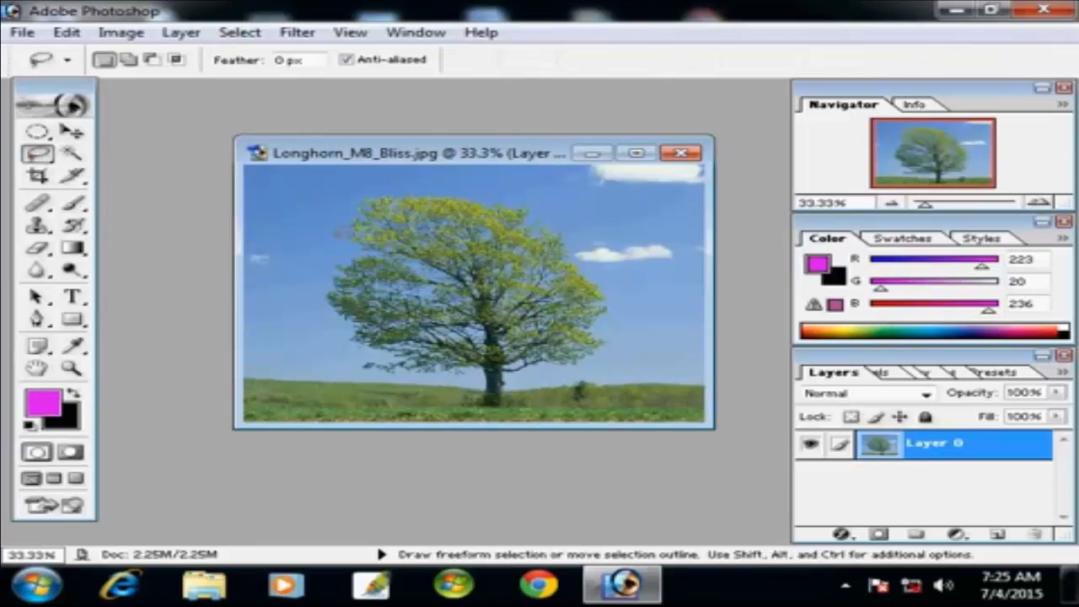
mouse_move(300, 262)
left_mouse_down()
mouse_move(352, 331)
mouse_move(371, 320)
left_mouse_up()
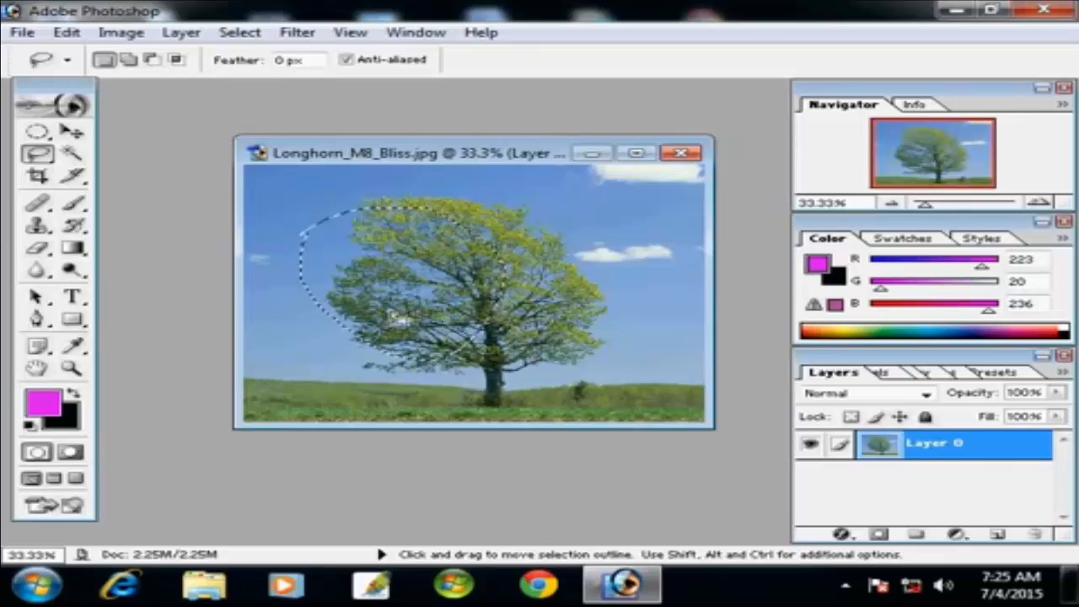
key("ctrl+d")
Step: Outline the upper part of the tree with a closed Polygonal Lasso selection and deselect it
left_click(38, 154)
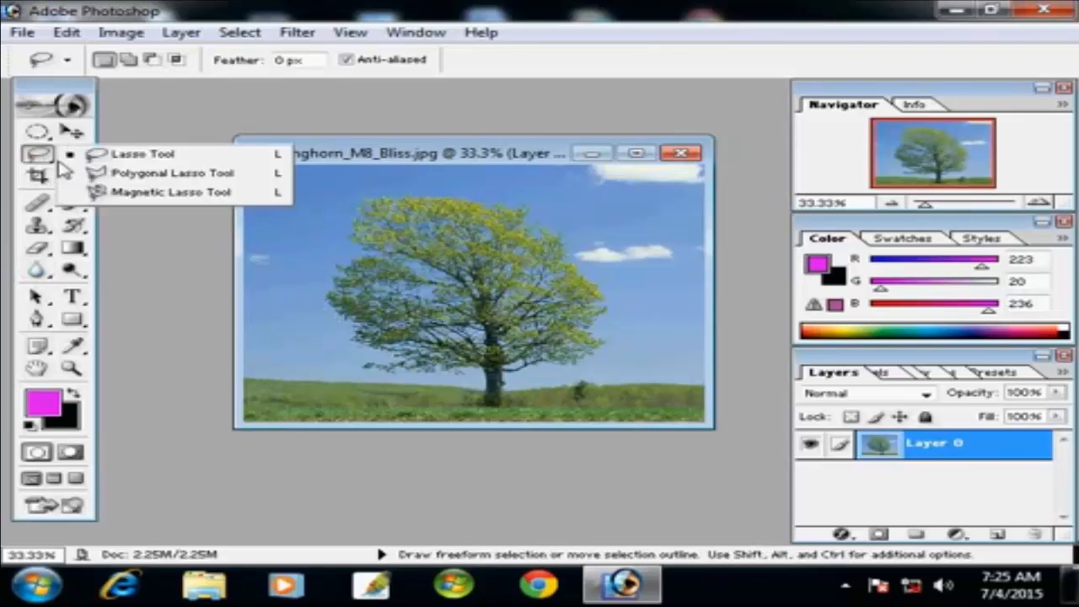
left_click(147, 173)
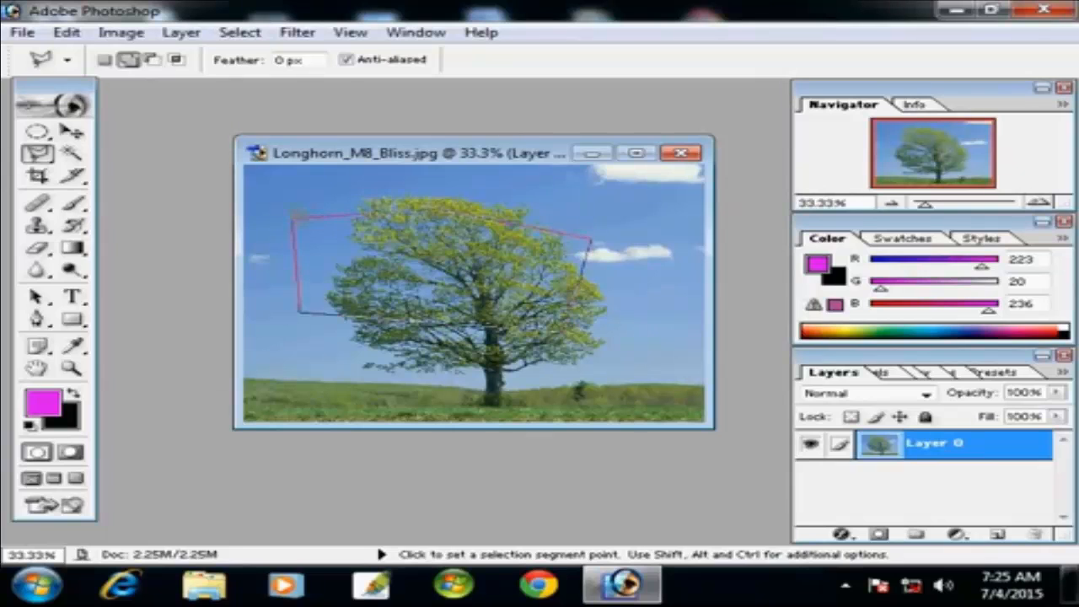
left_click(296, 217)
key("ctrl+d")
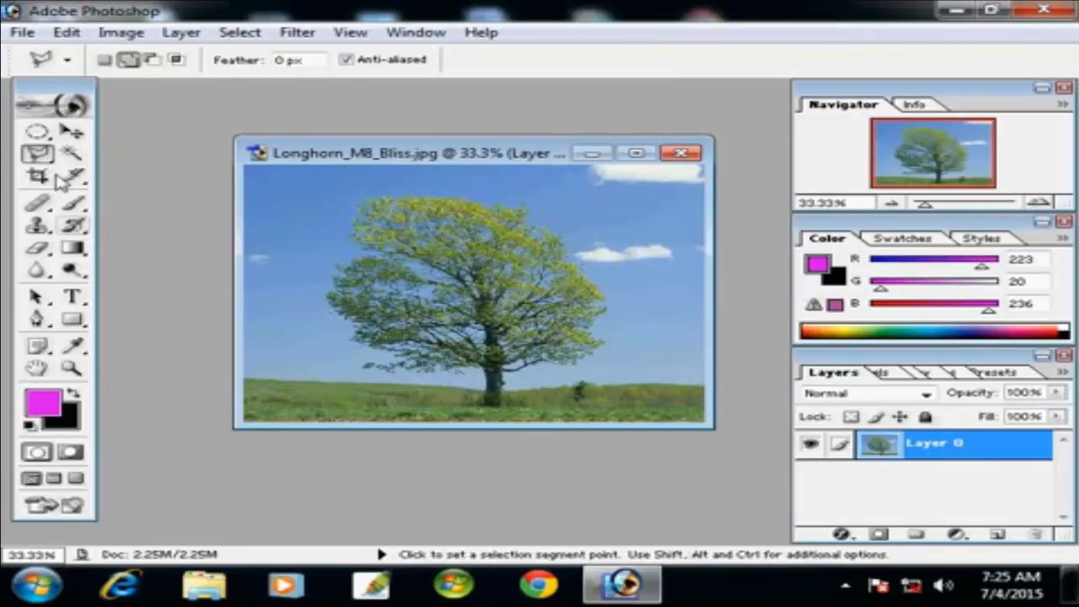
Step: Zoom in to 200% on the right edge of the tree's crown and activate the Magnetic Lasso tool
left_click(38, 153)
left_click(138, 194)
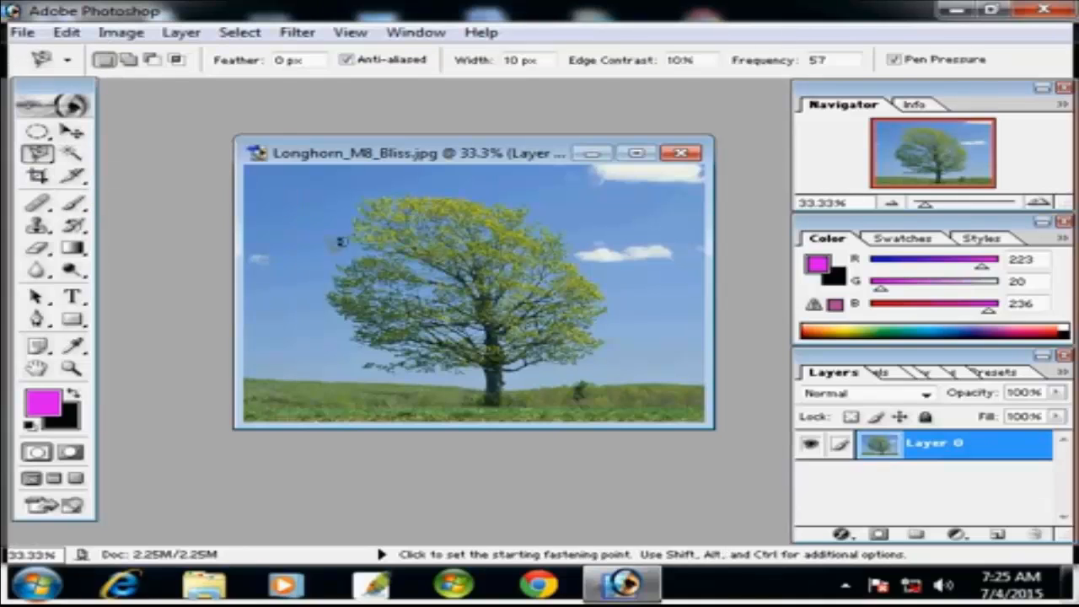
left_click(72, 368)
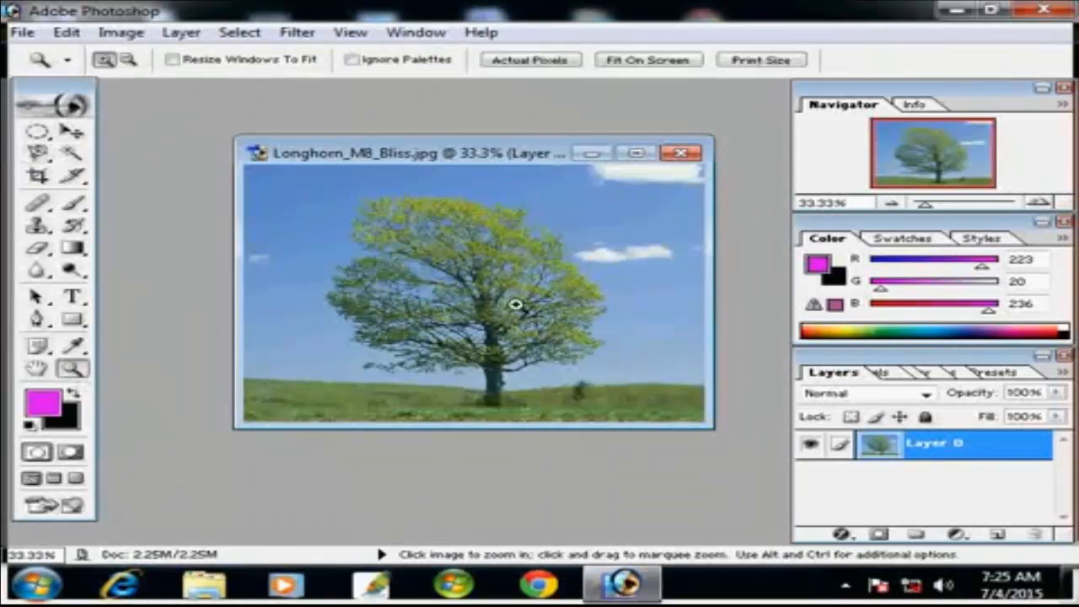
left_click(514, 303)
left_click(573, 348)
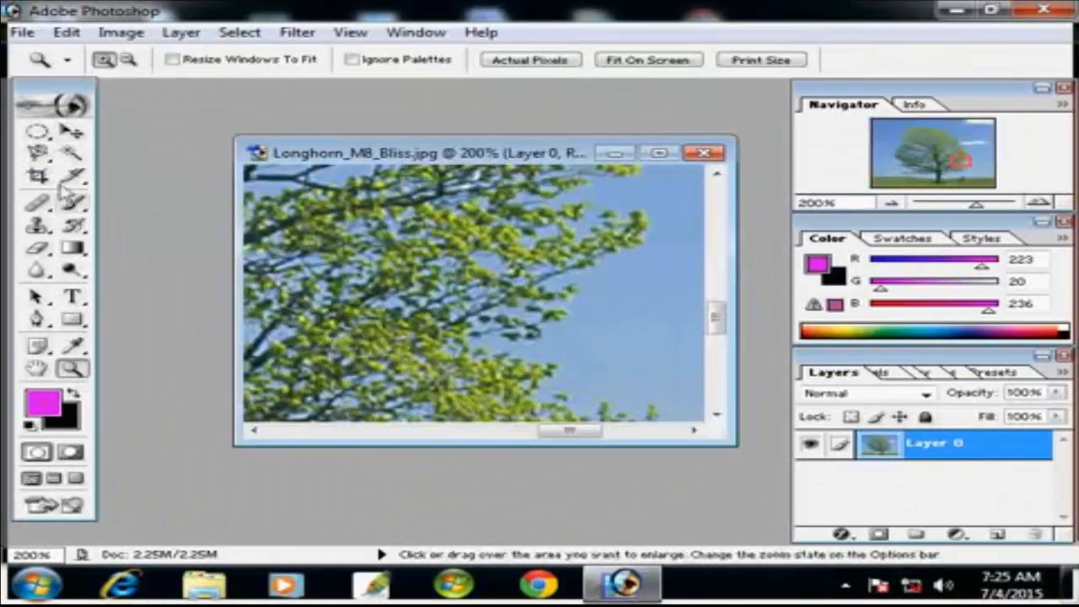
left_click(38, 153)
left_click(193, 192)
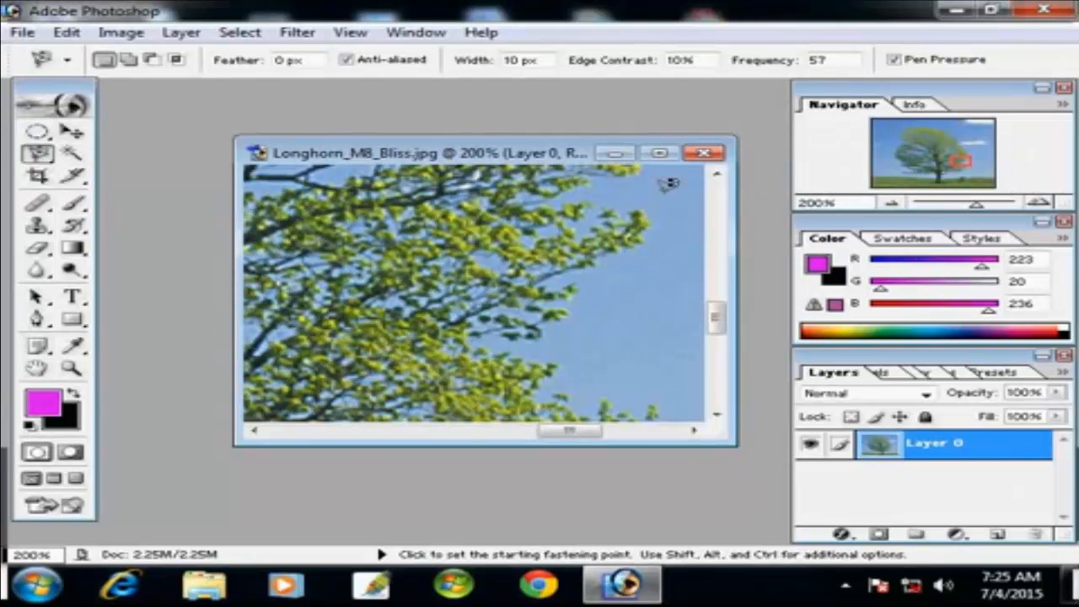
Step: Close the tree image without saving and open pic2230 from the Wallpaper folder
left_click(705, 154)
left_click(554, 241)
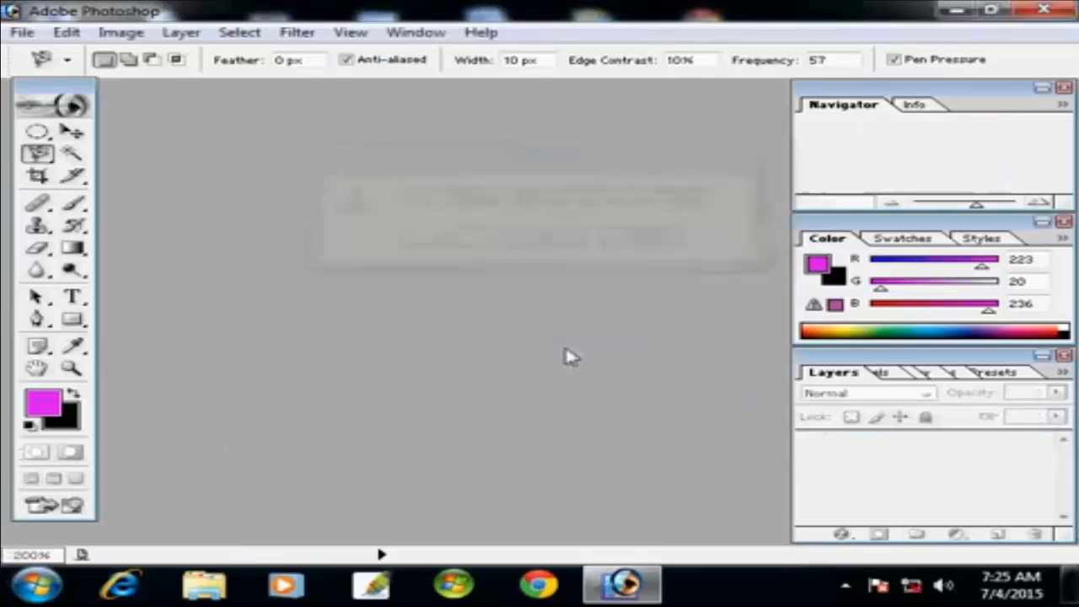
double_click(565, 345)
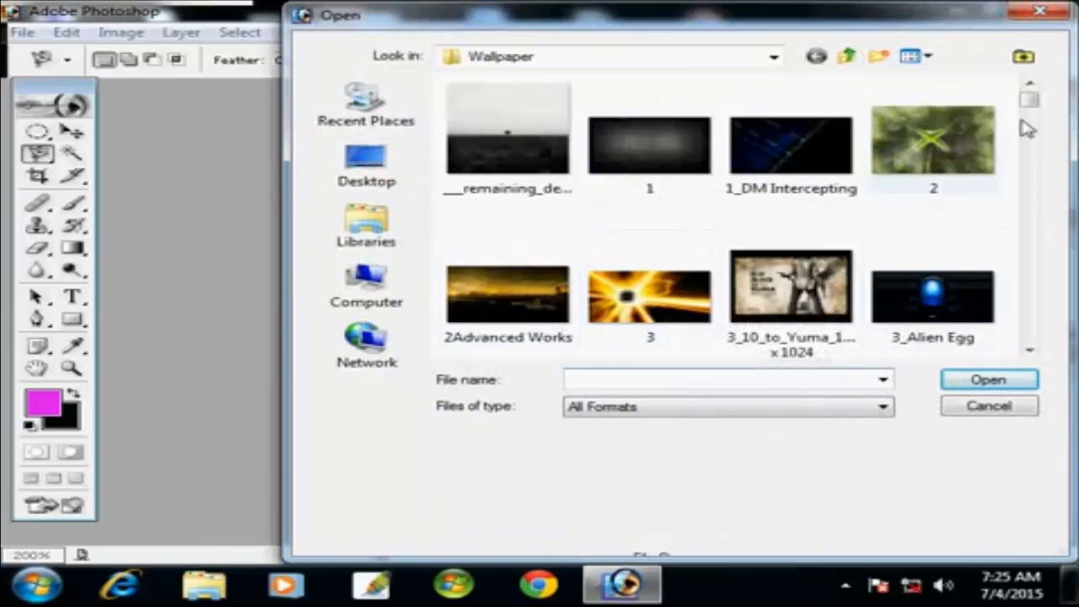
left_click_drag(1027, 116, 1039, 319)
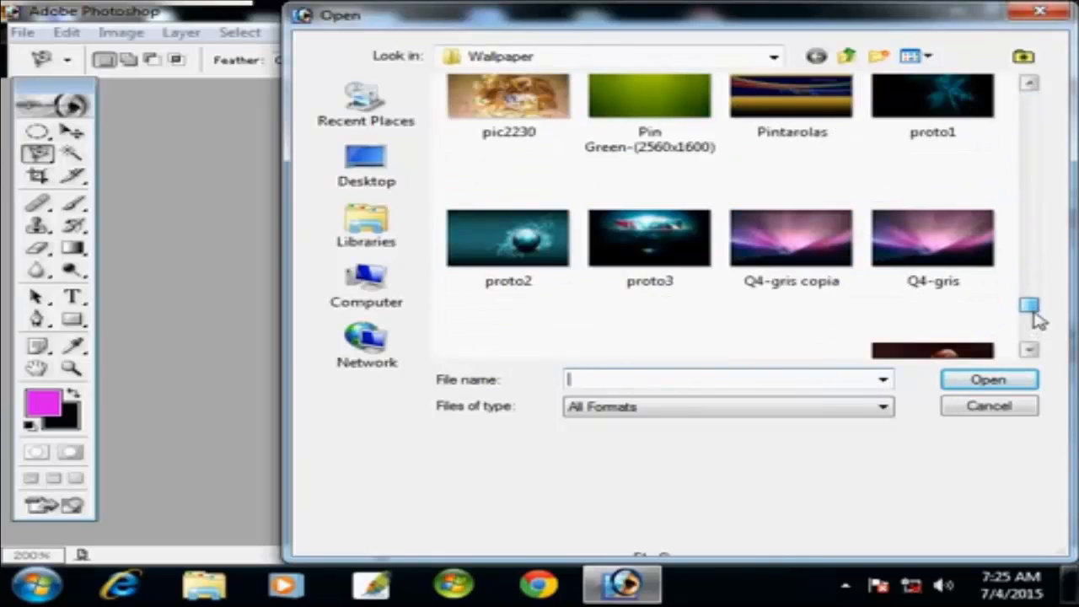
left_click(508, 100)
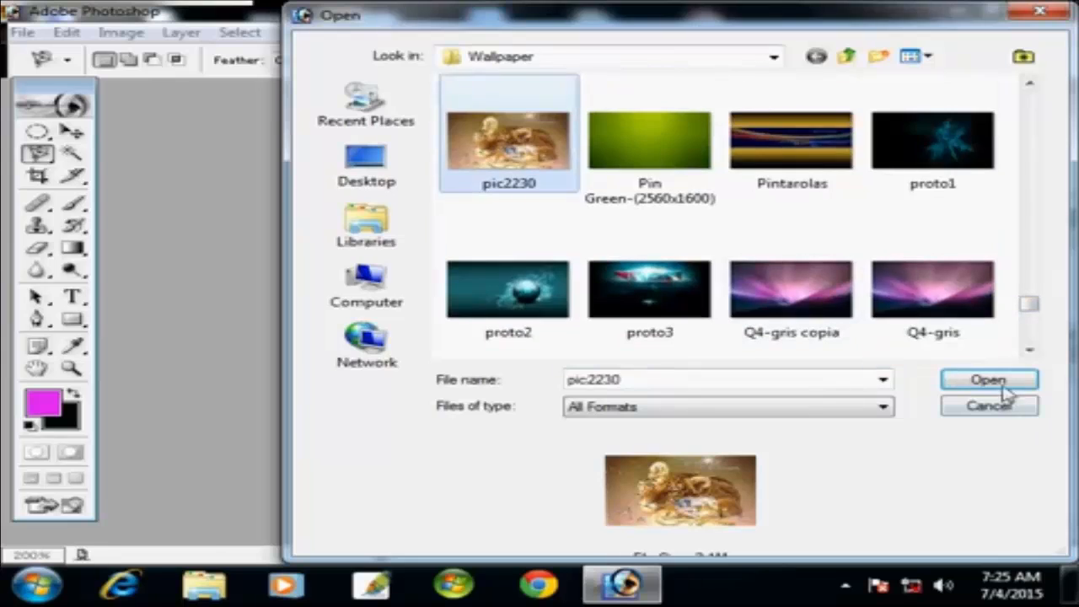
left_click(988, 381)
Step: Zoom in to 100% on the tiger's face and maximize the image window
left_click(71, 368)
left_click(193, 193)
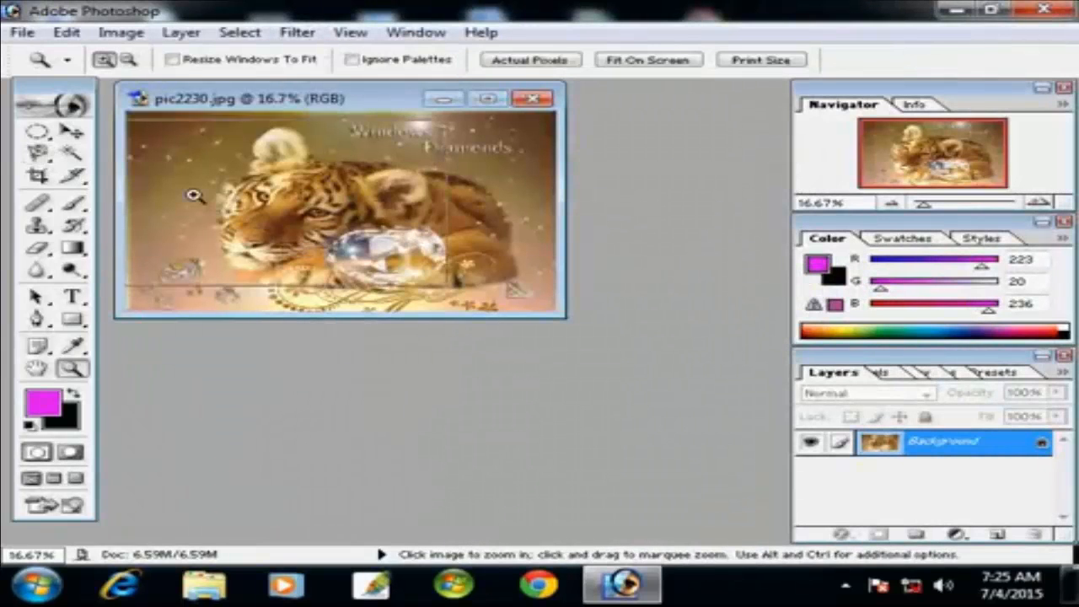
left_click(253, 202)
left_click(344, 214)
left_click(337, 215)
left_click(308, 220)
left_click(511, 100)
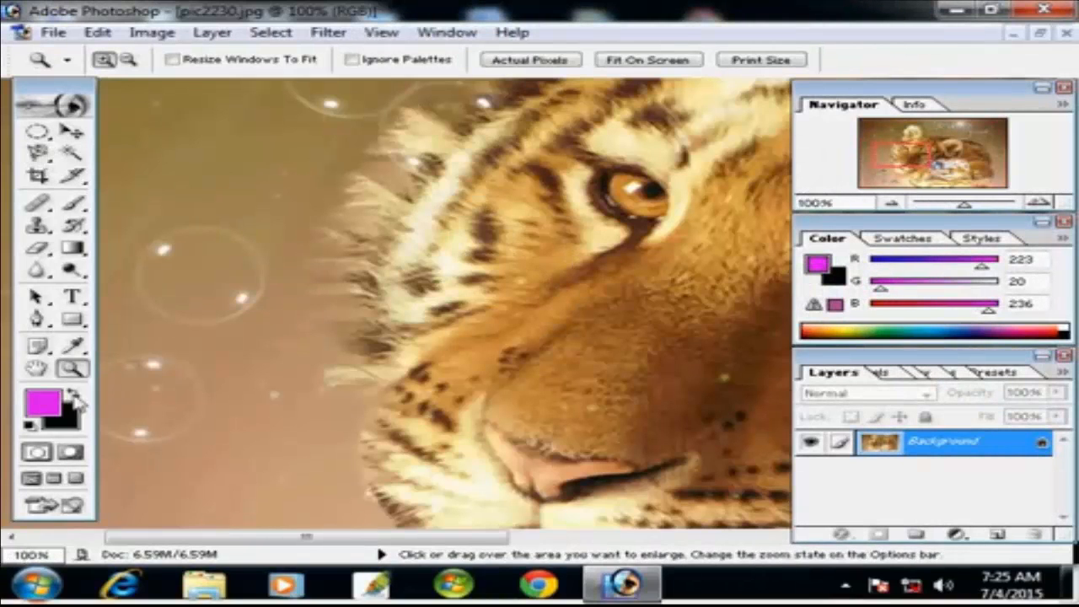
Step: Outline the tiger's raised ear with the Magnetic Lasso tool and close the outline into a selection
mouse_move(616, 274)
left_mouse_down()
mouse_move(487, 463)
mouse_move(494, 469)
left_mouse_up()
right_click(37, 156)
left_click(100, 193)
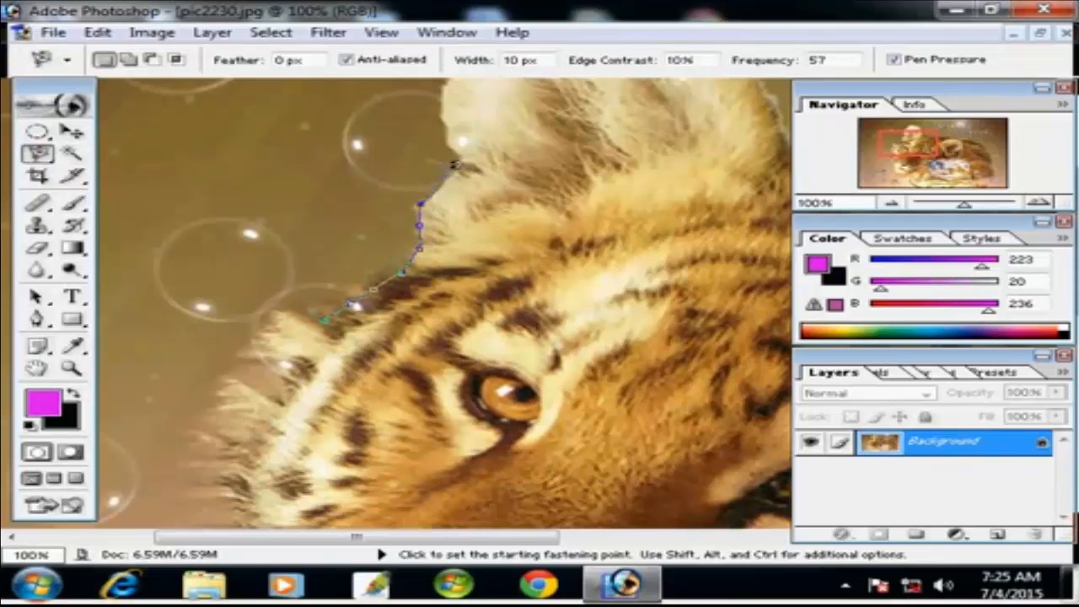
left_click_drag(447, 177, 317, 395)
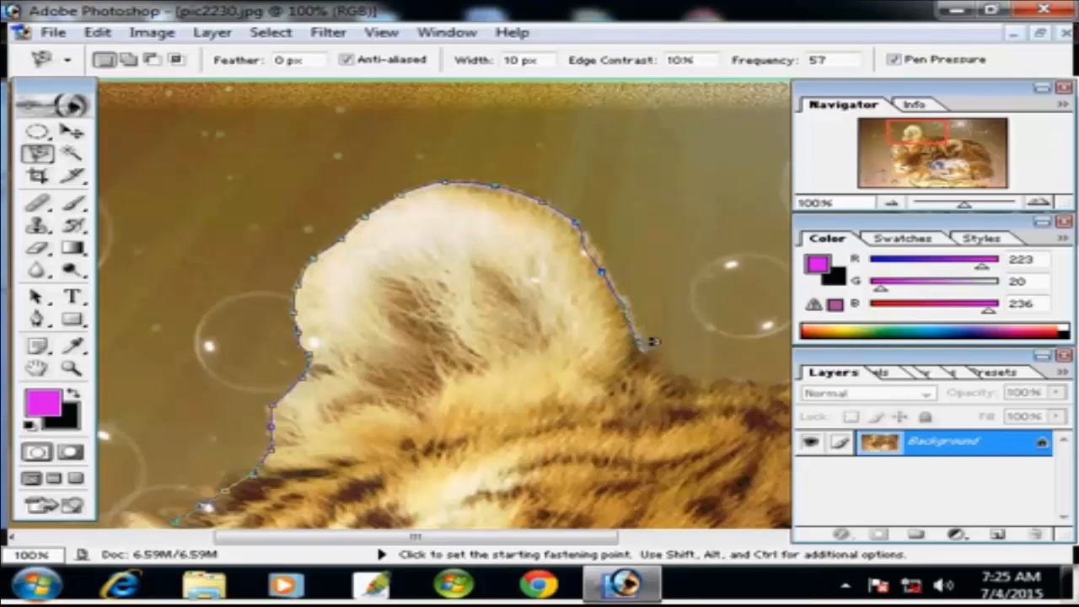
double_click(652, 344)
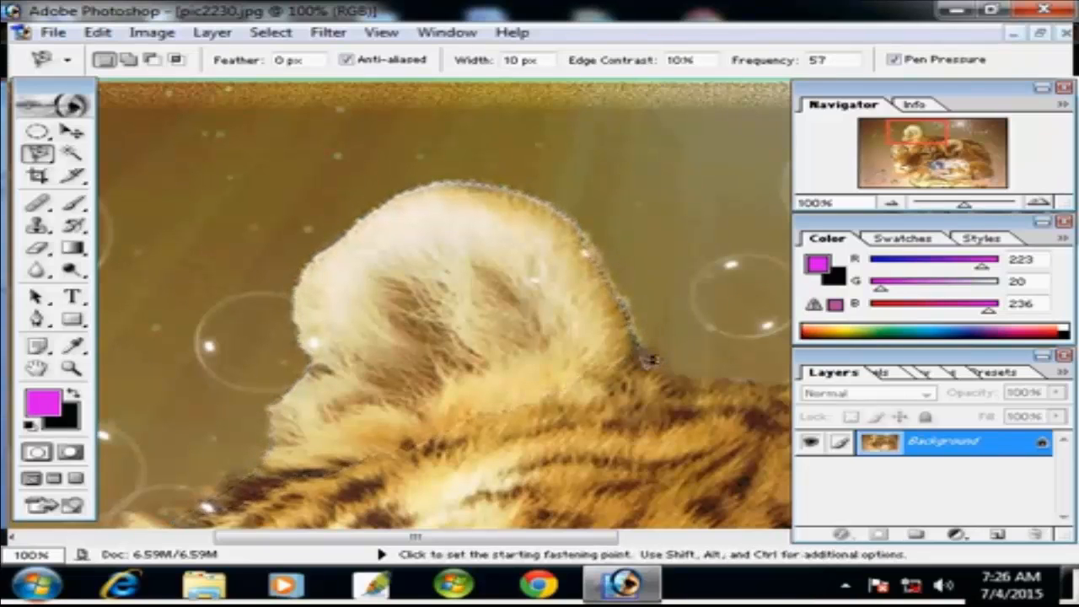
Step: Crop the photo to a rectangle around the tiger's ear and close the image without saving
left_click(82, 182)
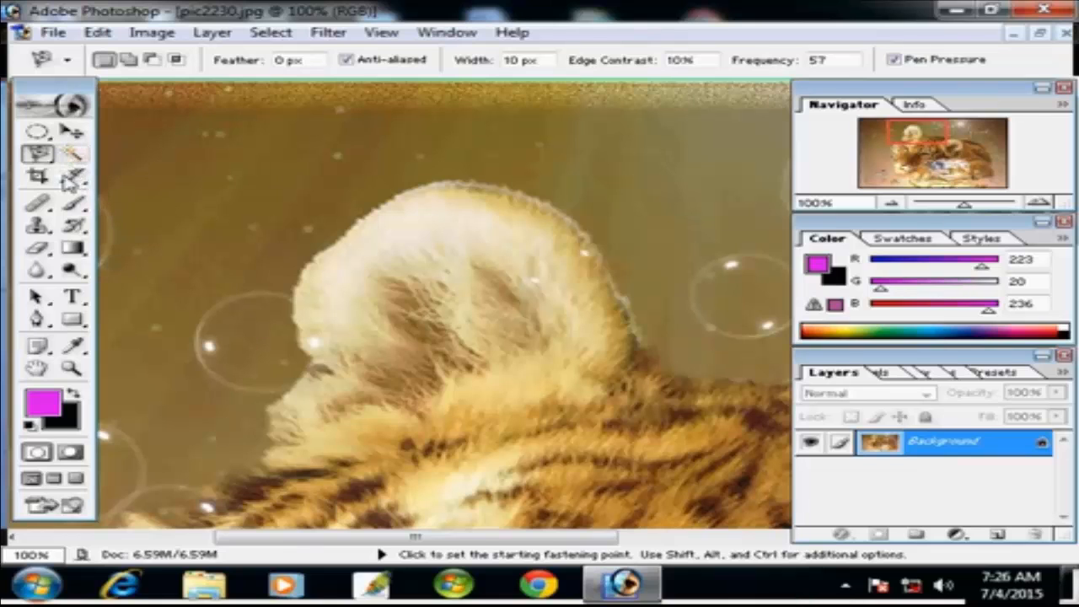
left_click(47, 179)
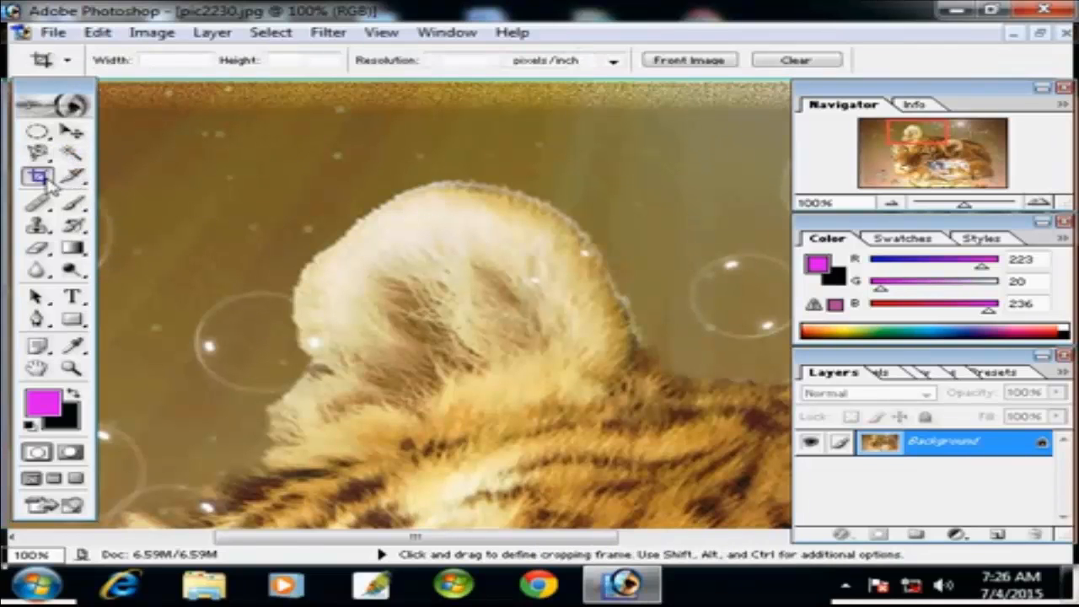
left_click_drag(205, 153, 592, 411)
left_click_drag(691, 476, 693, 477)
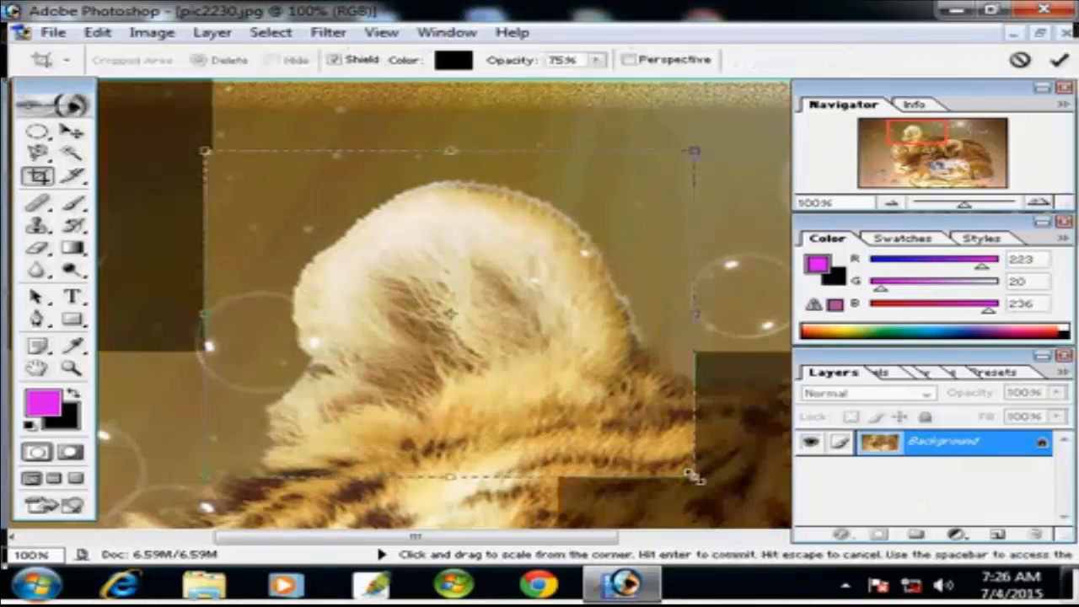
key("Return")
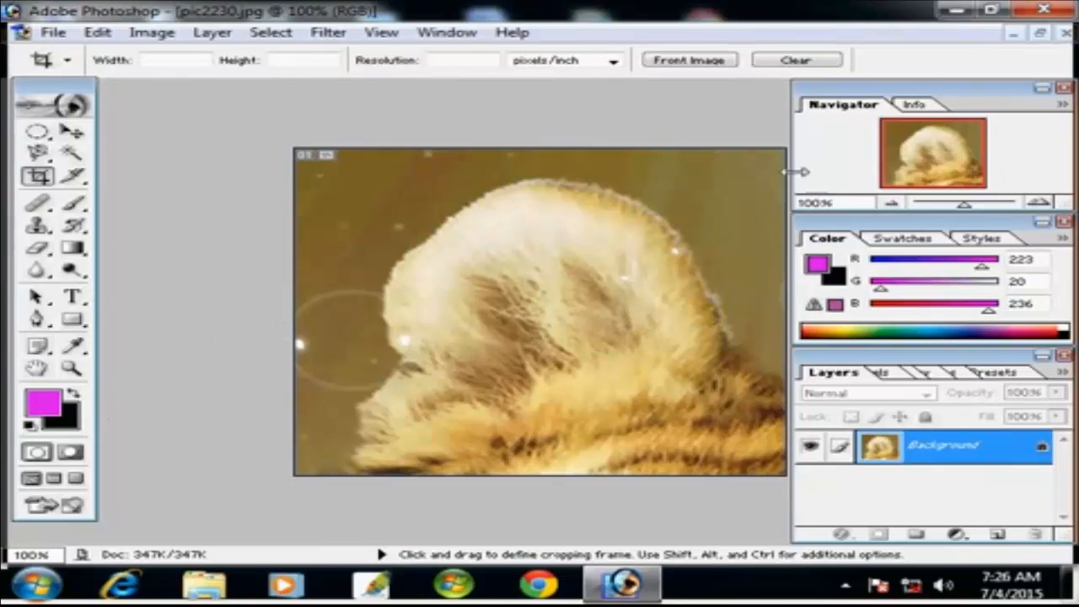
left_click(1065, 33)
key("n")
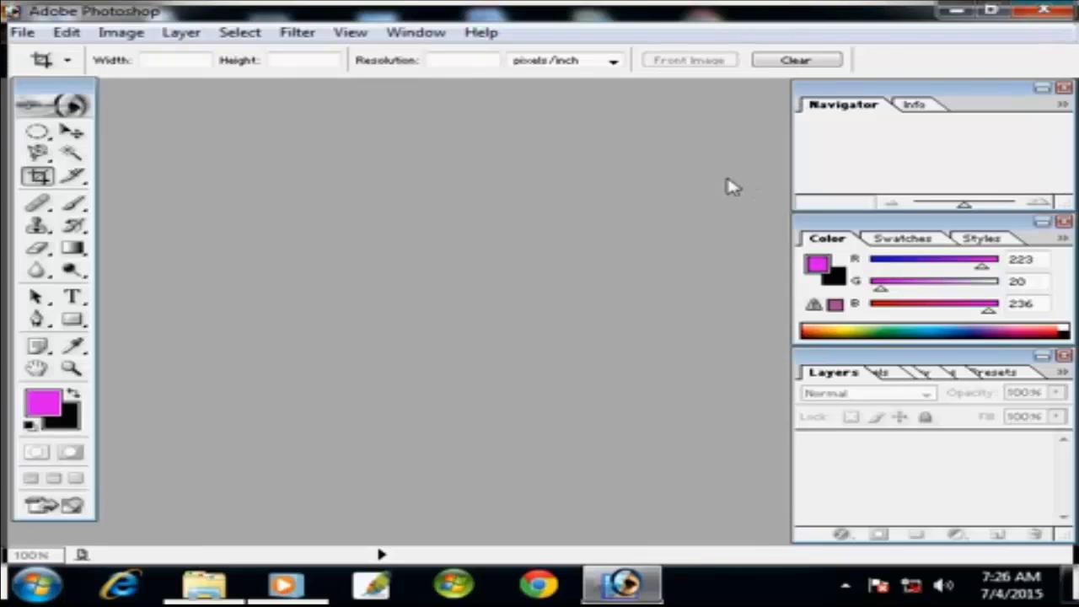
left_click(622, 584)
double_click(516, 414)
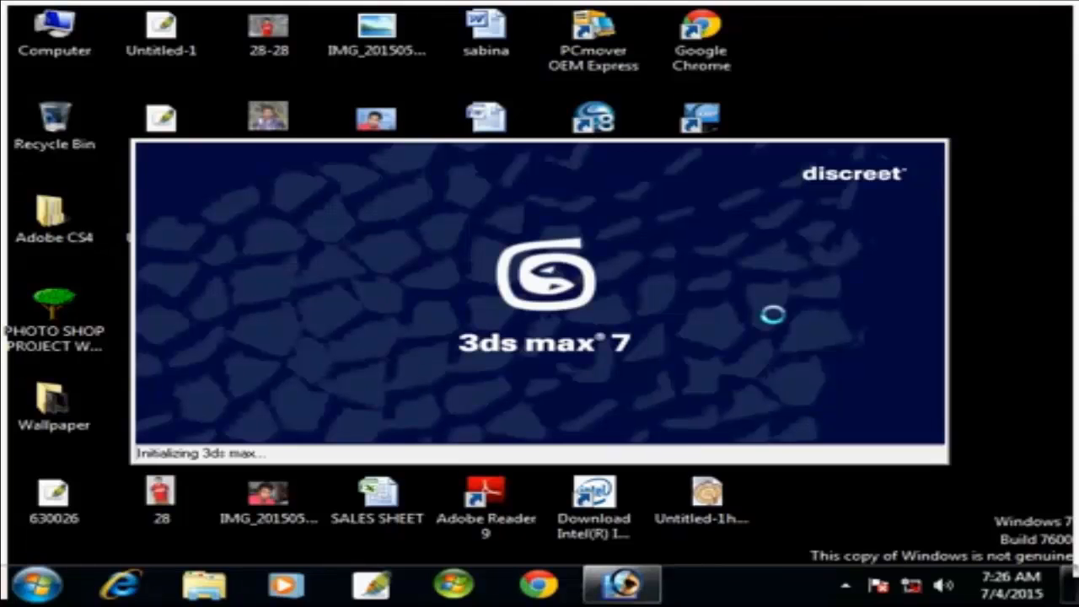
left_click(628, 586)
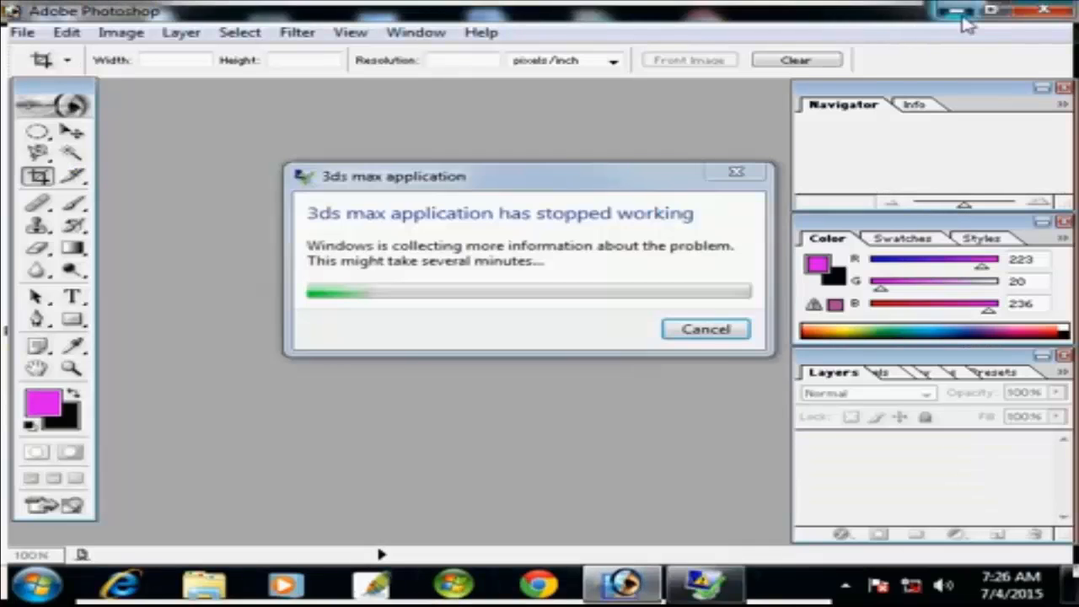
Step: Minimize Photoshop, dismiss the 3ds max error dialog and switch to SnagIt from the desktop
left_click(958, 11)
left_click(734, 173)
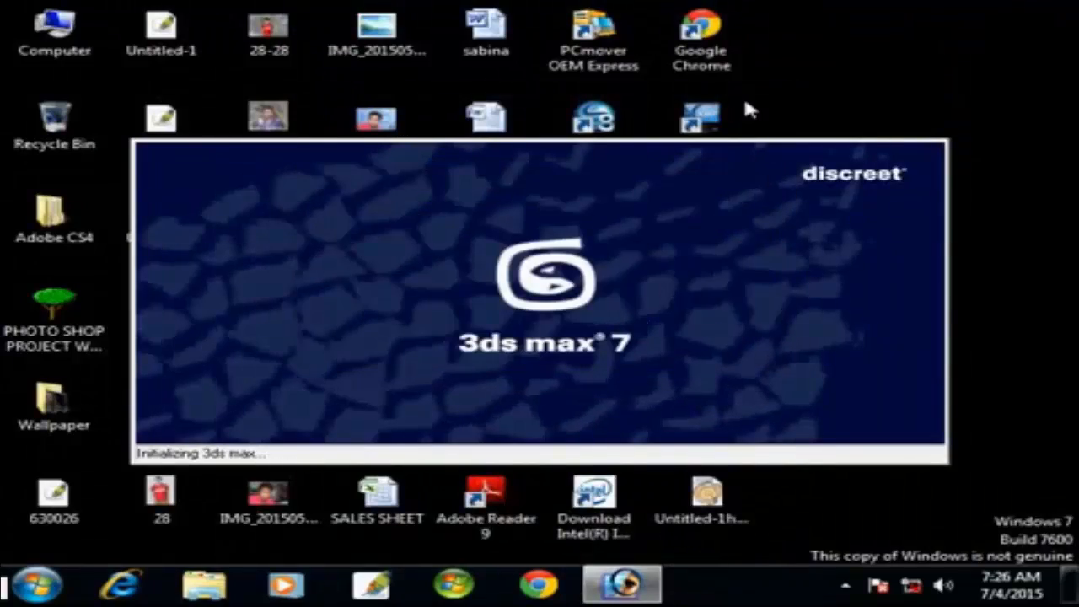
double_click(697, 120)
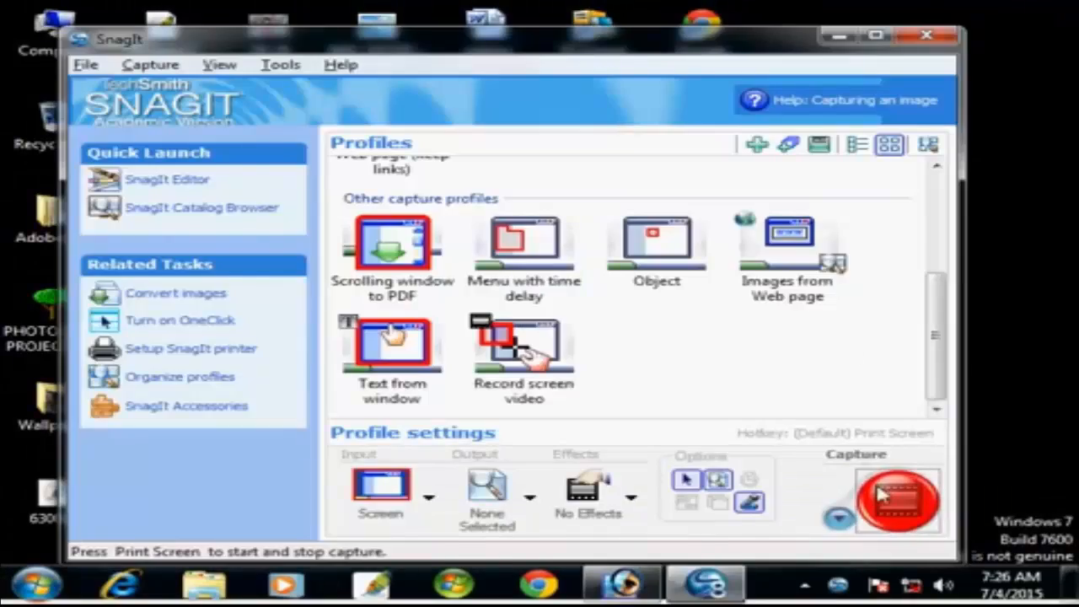